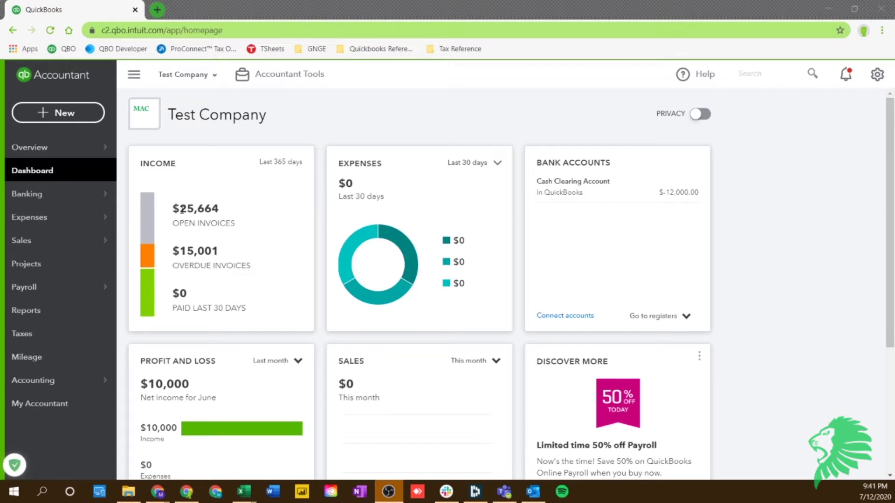
Go to Sales > Invoices and start a blank new invoice
mouse_move(26, 242)
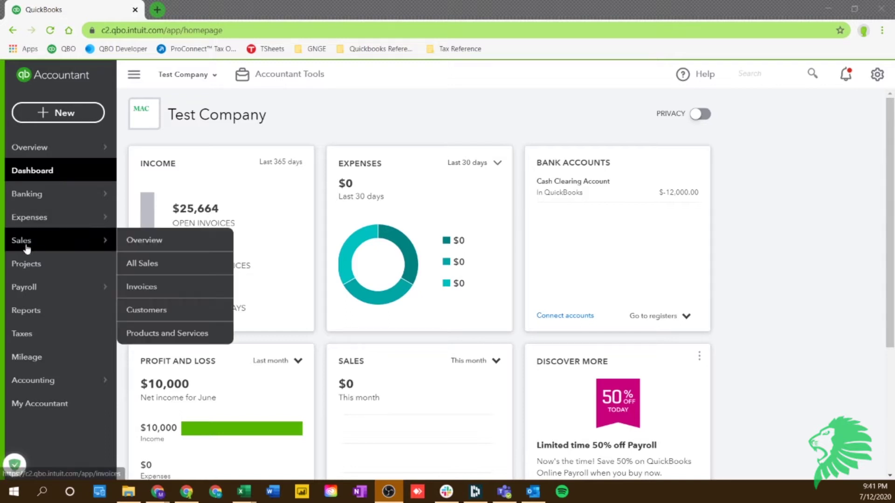
left_click(149, 286)
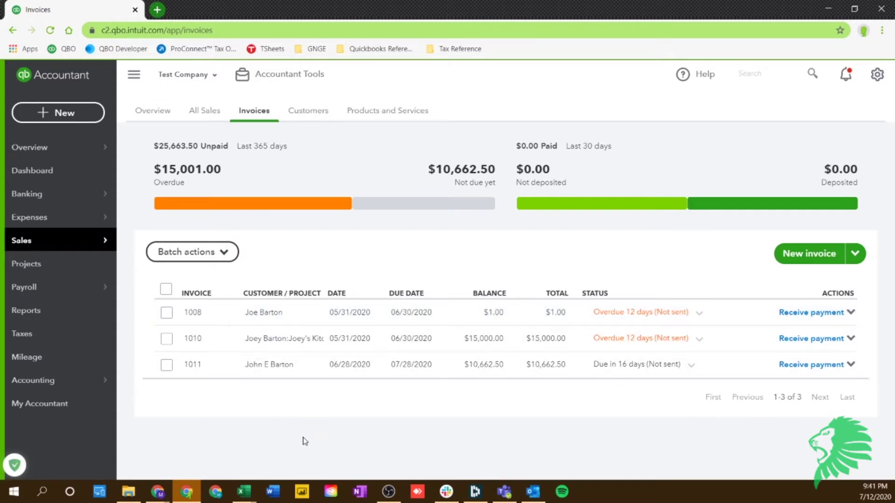
left_click(794, 266)
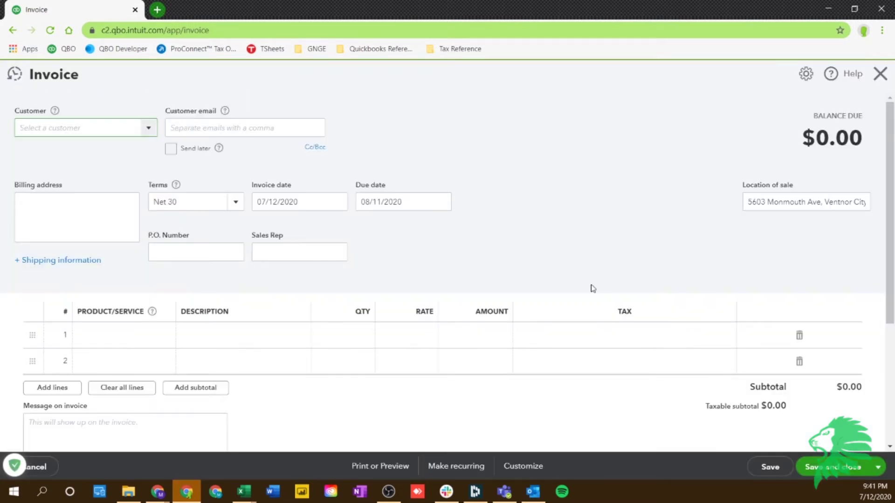
Select the customer on the new invoice and fill in the customer's e-mail address
left_click(147, 134)
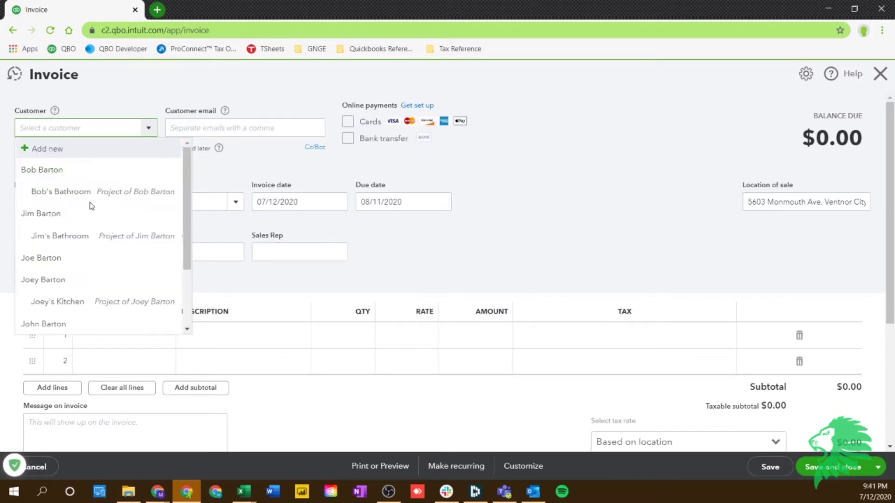
left_click(83, 258)
left_click(192, 127)
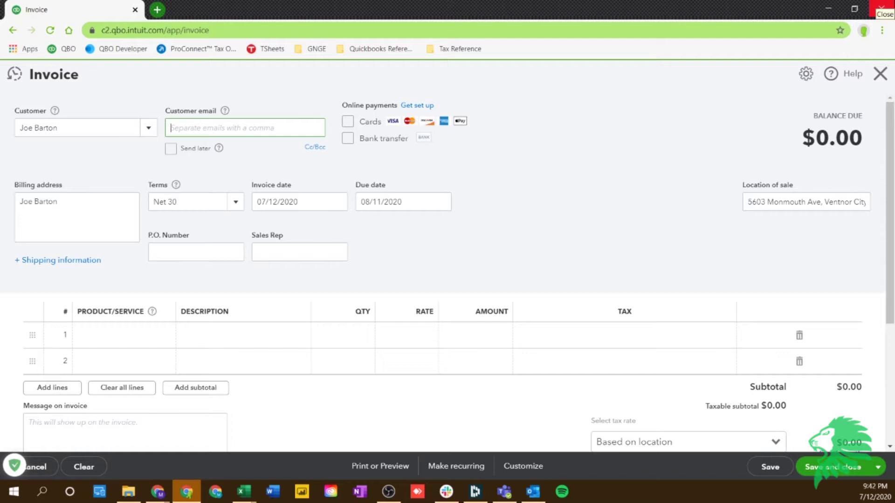
type("joe")
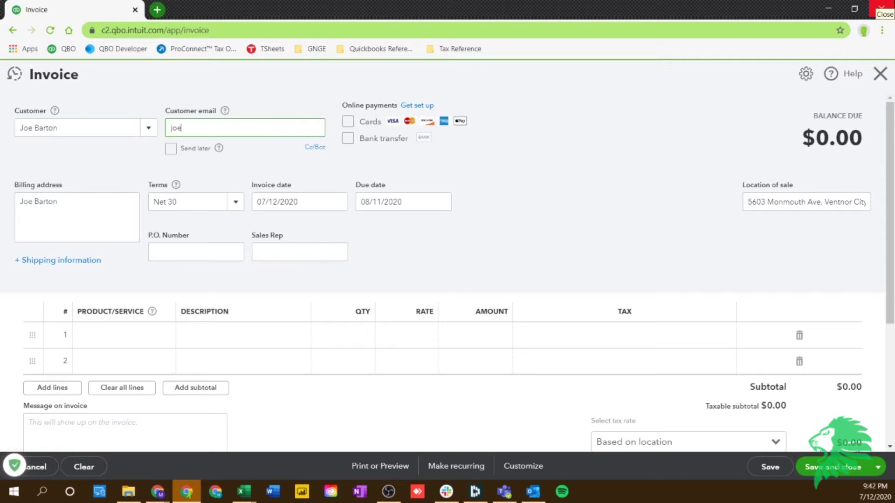
type("@fakeemail.fake")
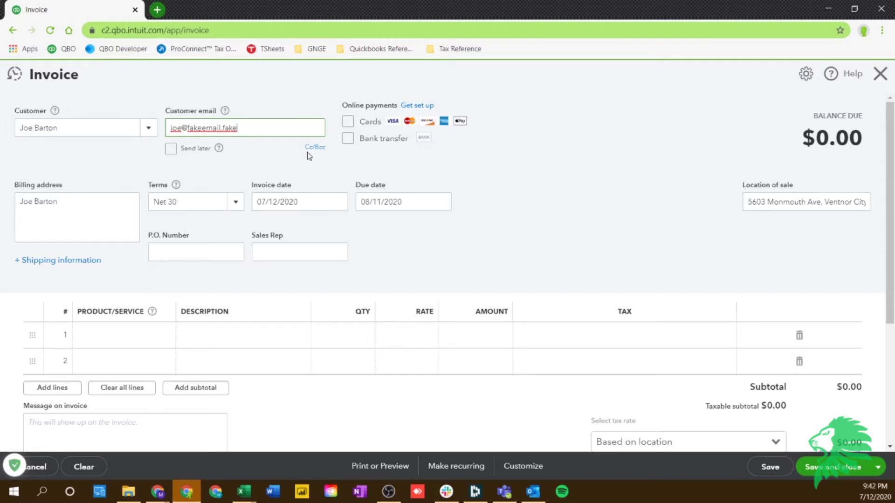
Allow online payment by both cards and bank transfer
left_click(256, 165)
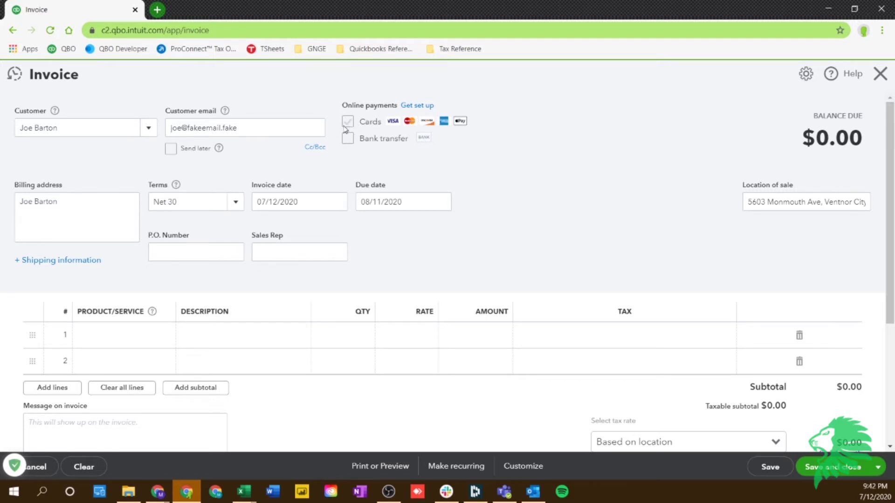
left_click(349, 123)
left_click(350, 139)
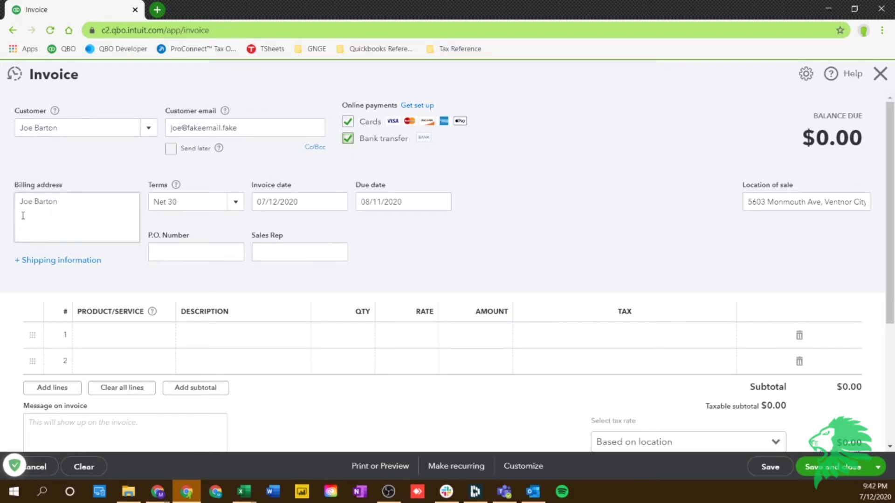
Clear part of the billing address text and keep Net 30 payment terms
left_click_drag(23, 215, 87, 239)
left_click(77, 225)
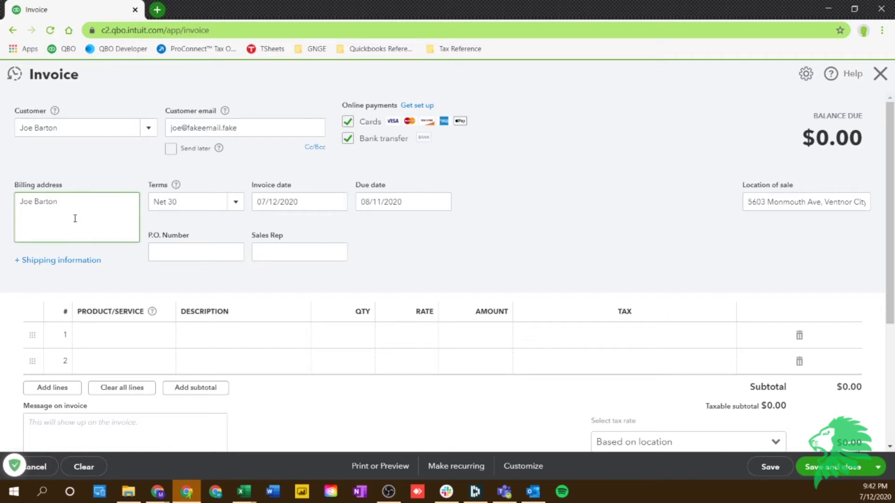
left_click(238, 205)
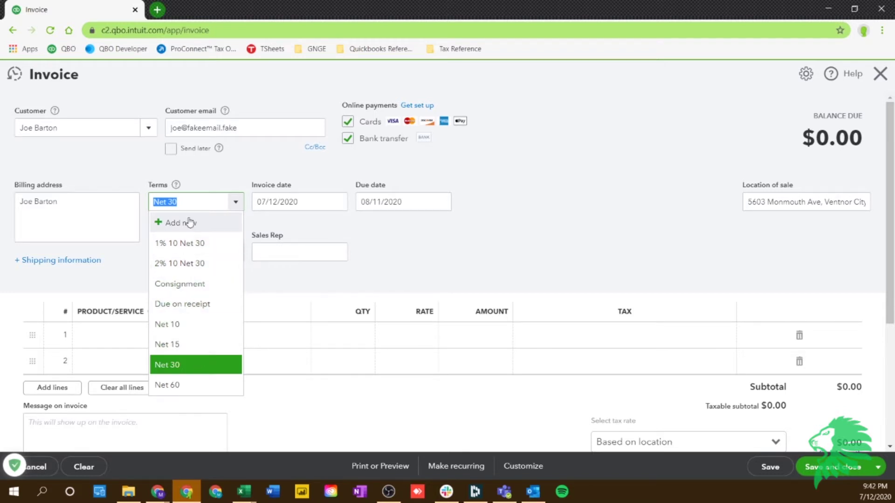
left_click(190, 368)
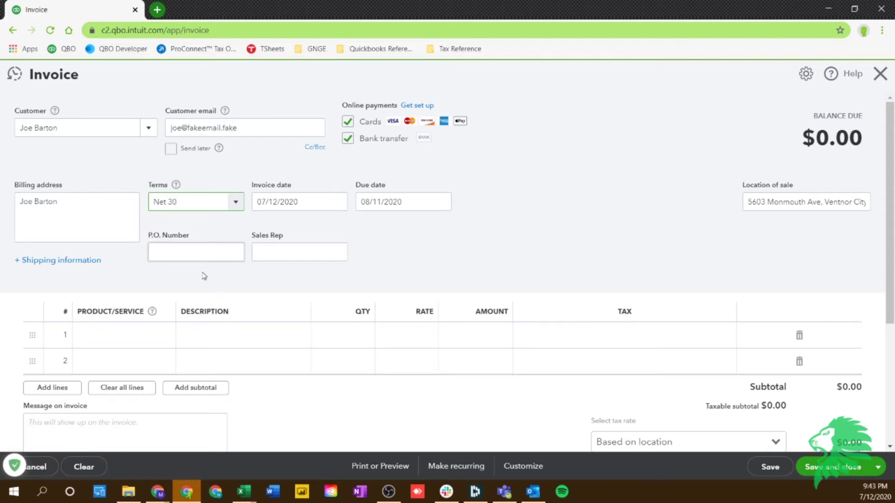
Enter a taxable Services first line of 5,000, bringing the balance due to $5,331.25
left_click(120, 339)
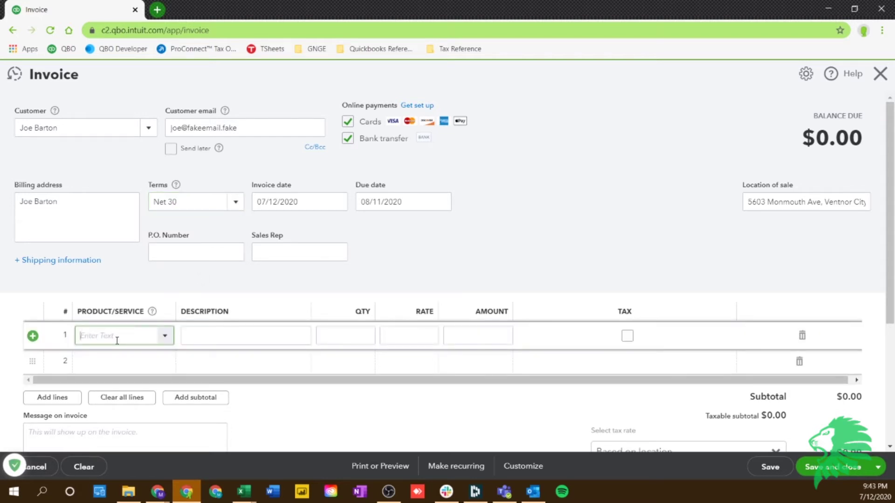
type("ser")
left_click(122, 375)
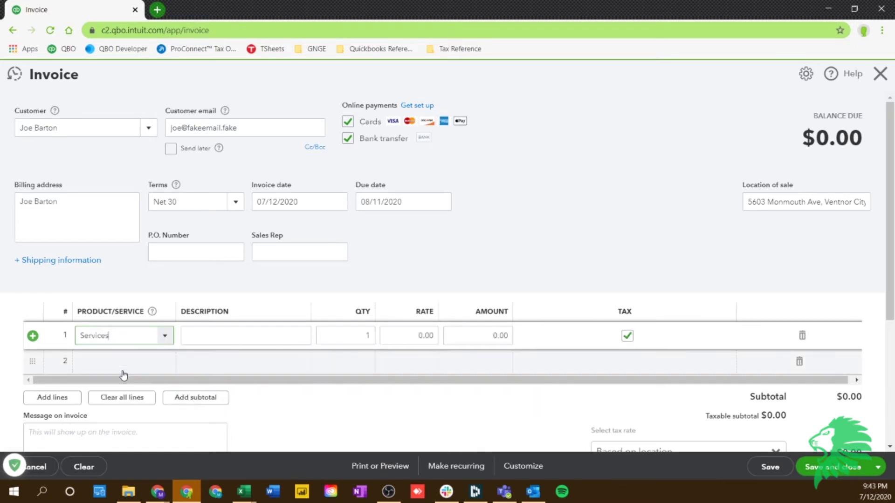
left_click(471, 335)
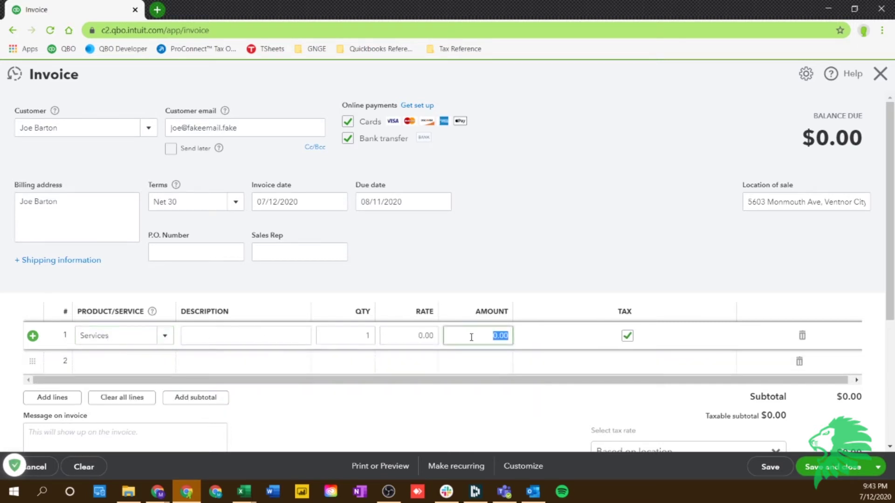
type("5000")
left_click(511, 283)
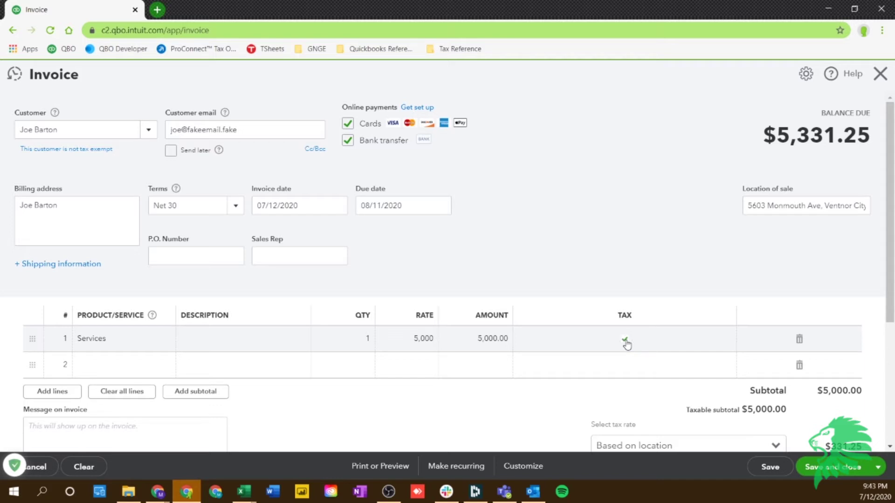
left_click(627, 345)
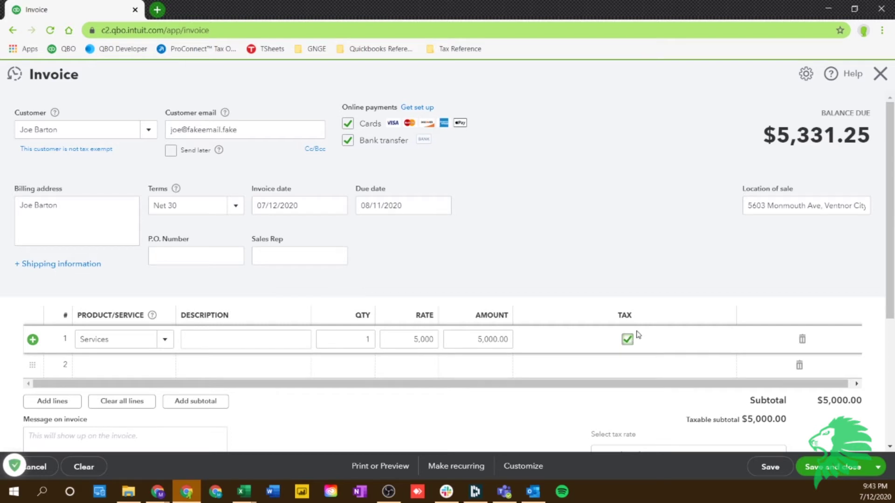
left_click(603, 253)
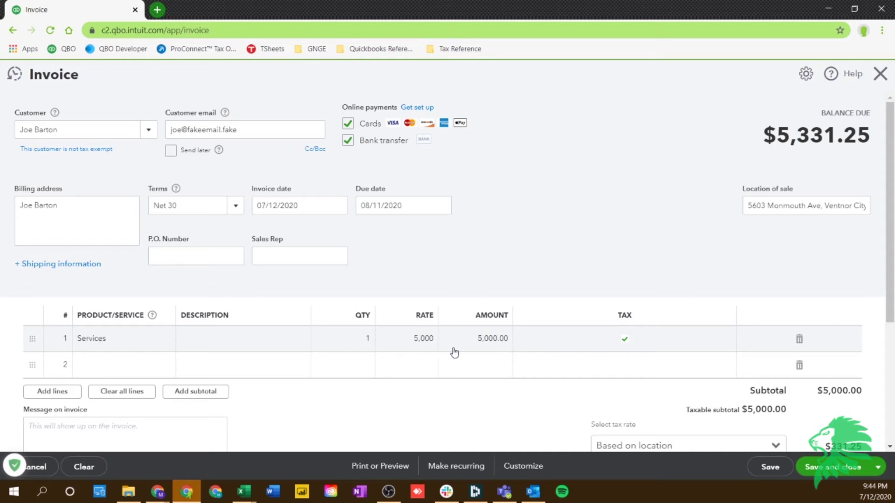
scroll(240, 308, "down", 3)
Add a second Services line with an amount of 7,000
left_click(128, 250)
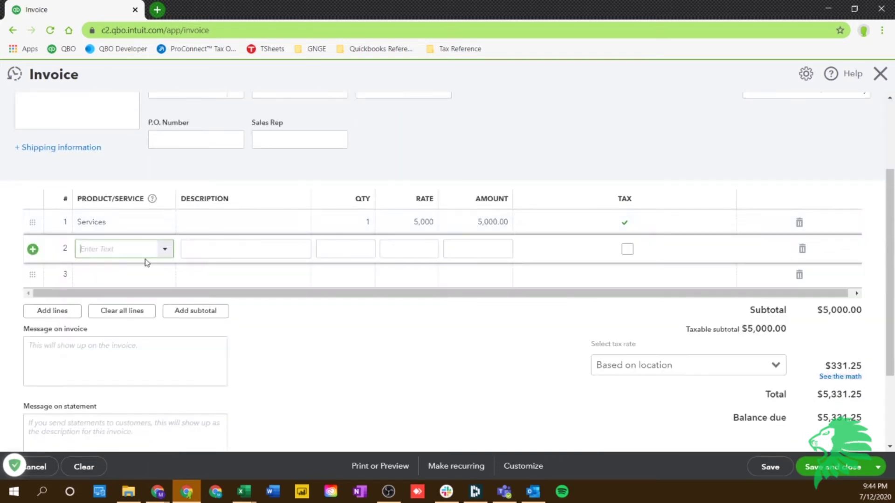
type("Services")
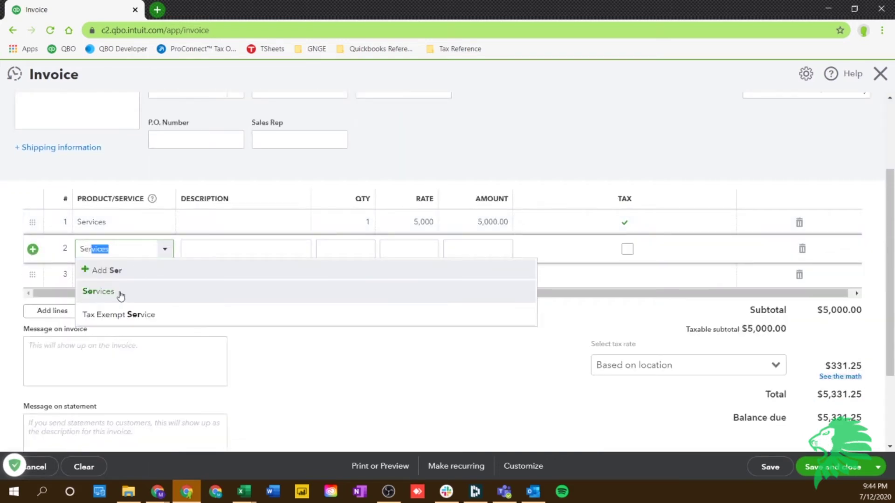
left_click(120, 292)
left_click(499, 248)
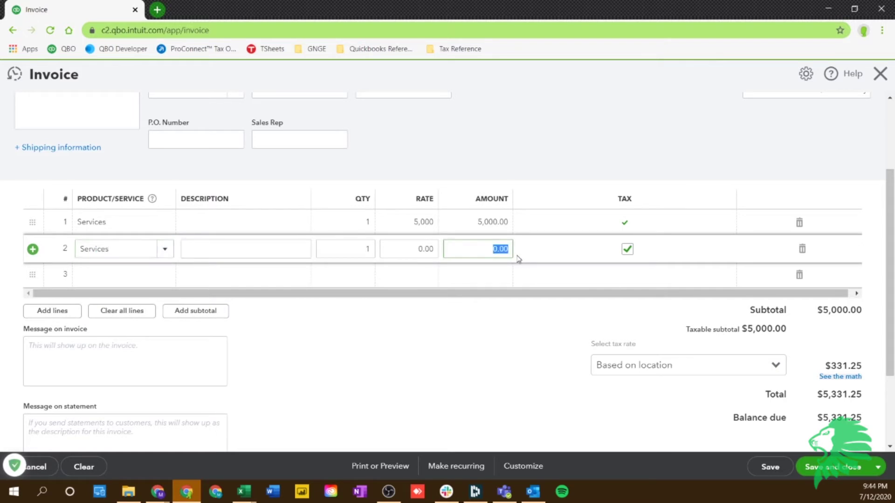
type("7000")
left_click(565, 166)
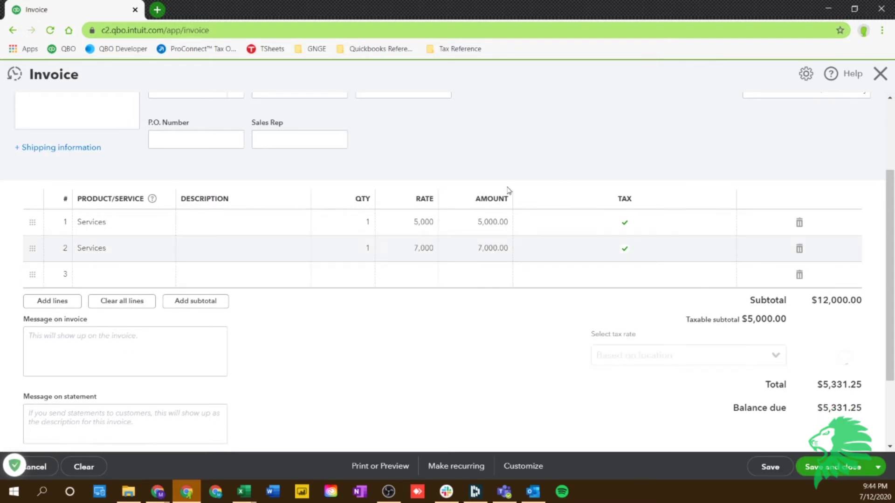
Describe the first line as 'demolition' and the second as 'Installation'
left_click(211, 223)
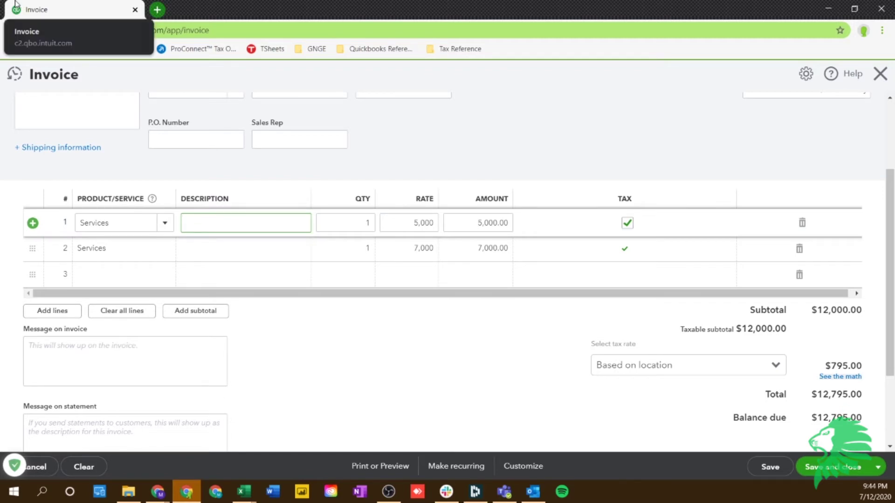
type("de")
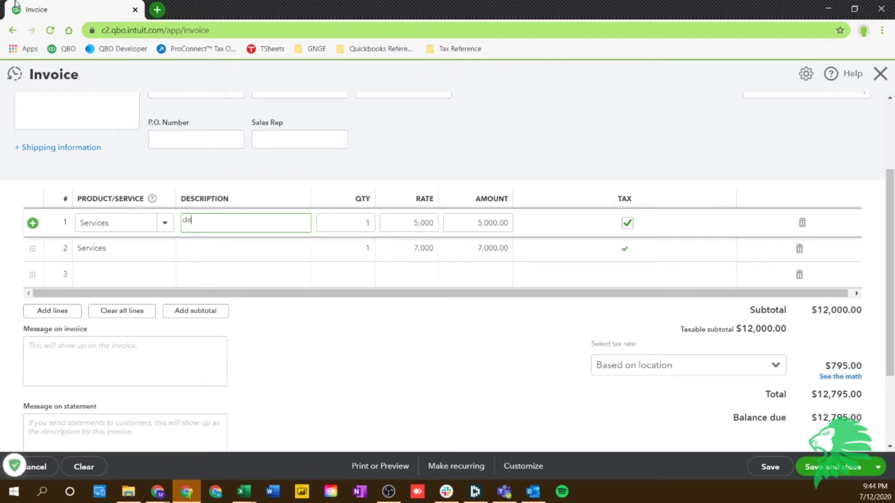
type("molition")
left_click(289, 252)
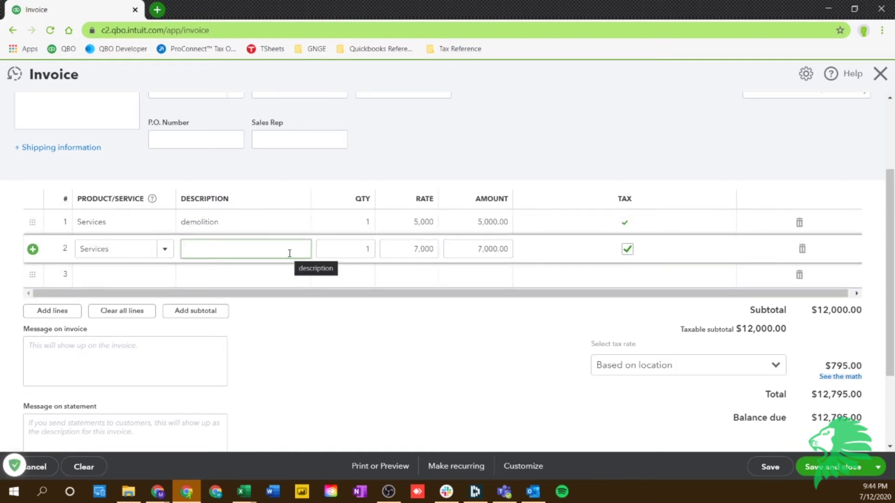
type("Install")
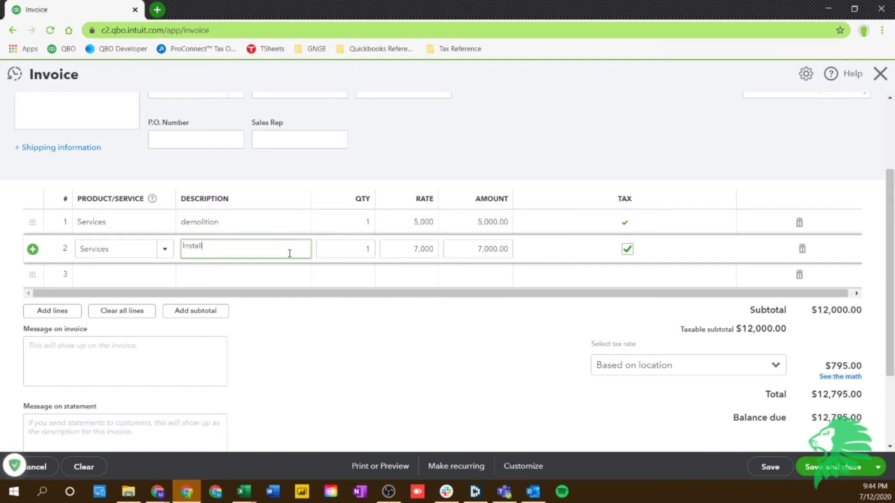
type("ation")
left_click(377, 156)
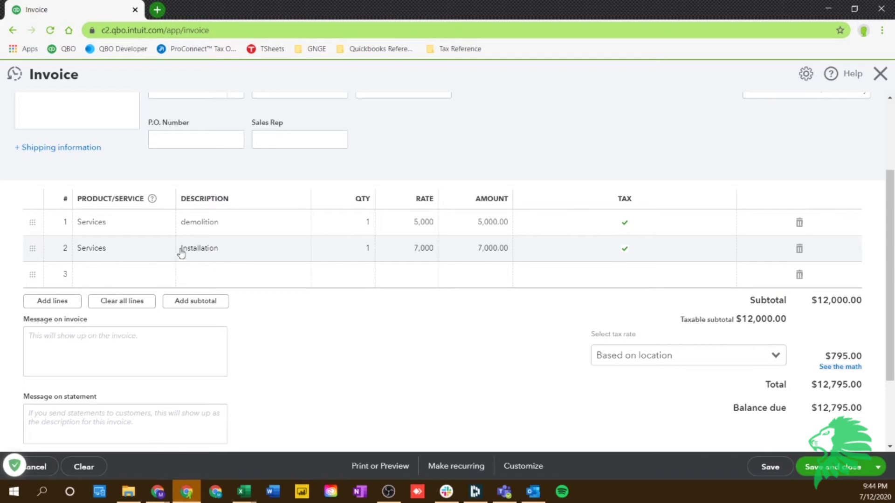
scroll(111, 299, "down", 2)
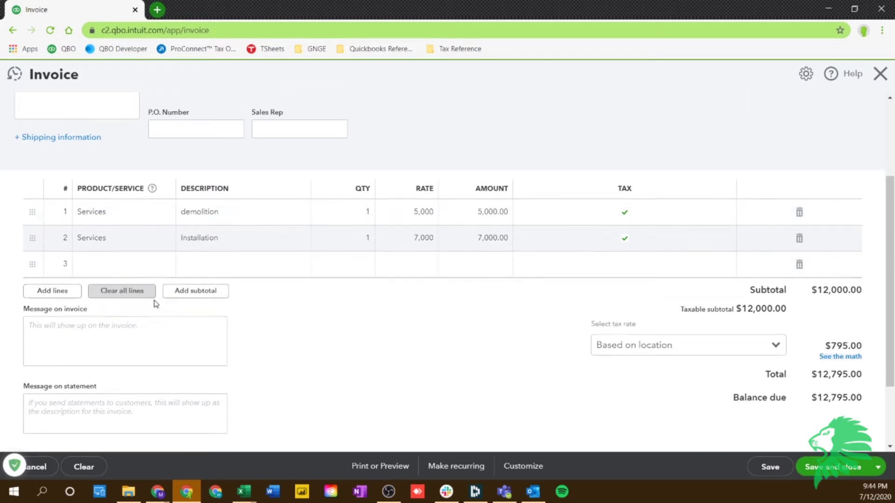
left_click(106, 233)
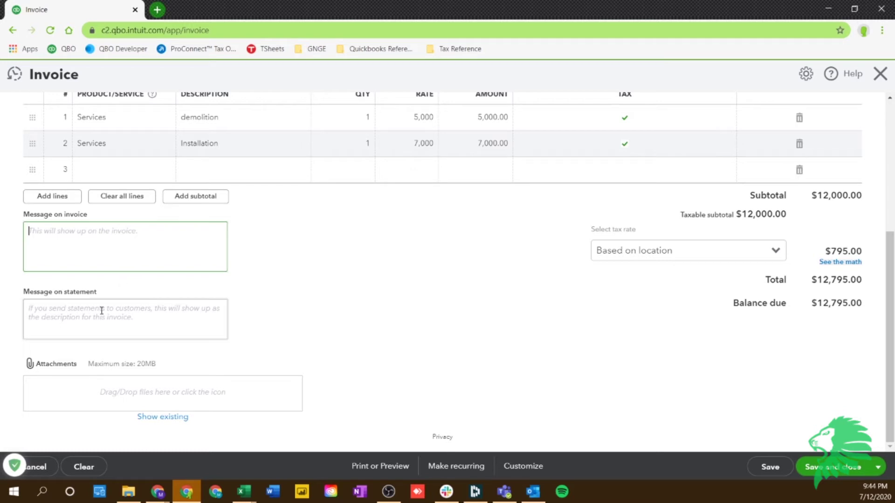
left_click(151, 329)
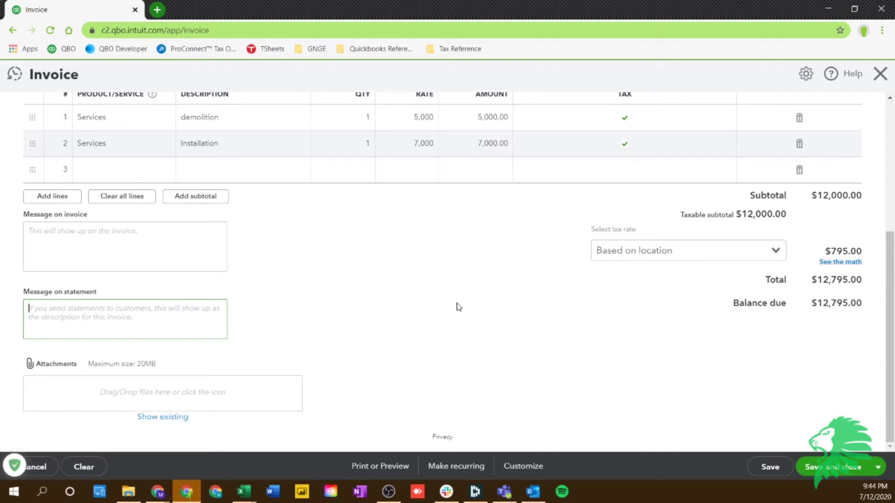
scroll(531, 247, "up", 2)
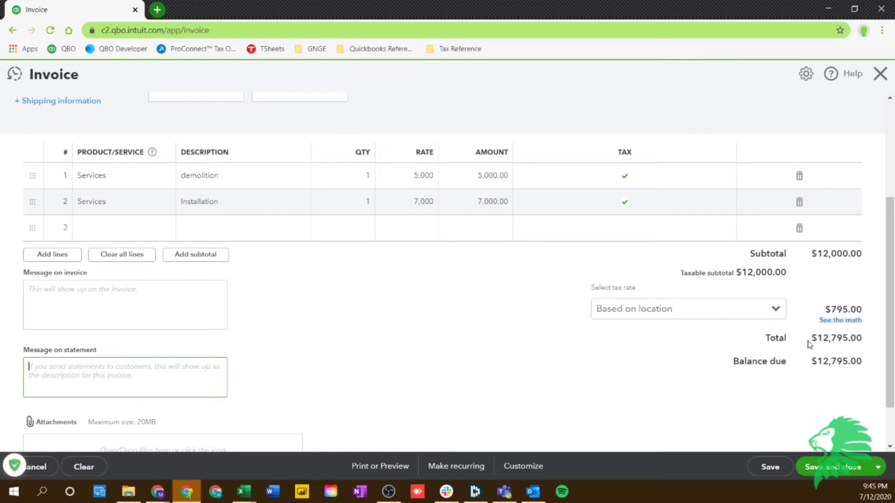
scroll(821, 356, "down", 2)
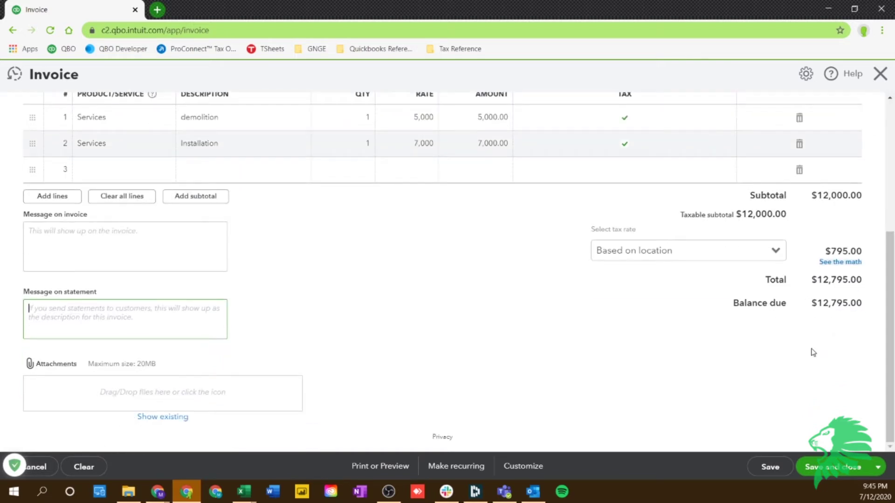
scroll(809, 351, "up", 5)
scroll(808, 352, "down", 4)
Save the invoice with Save and send and review the e-mail preview
left_click(878, 467)
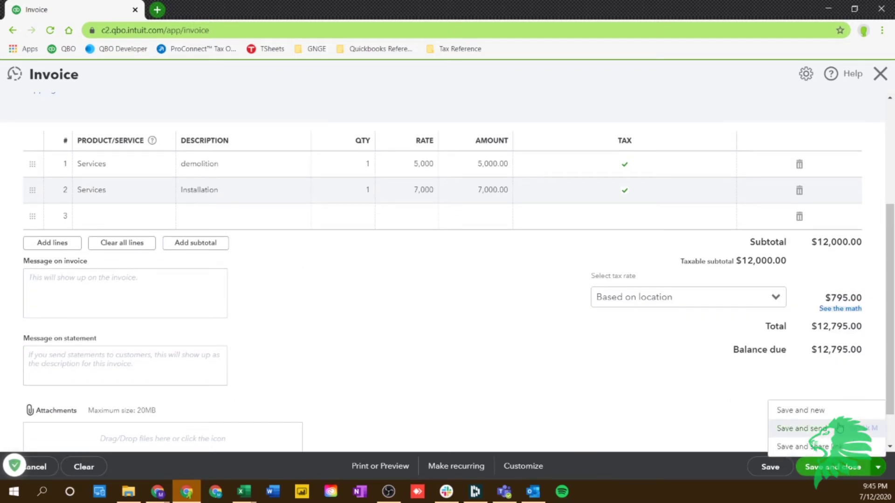
left_click(802, 431)
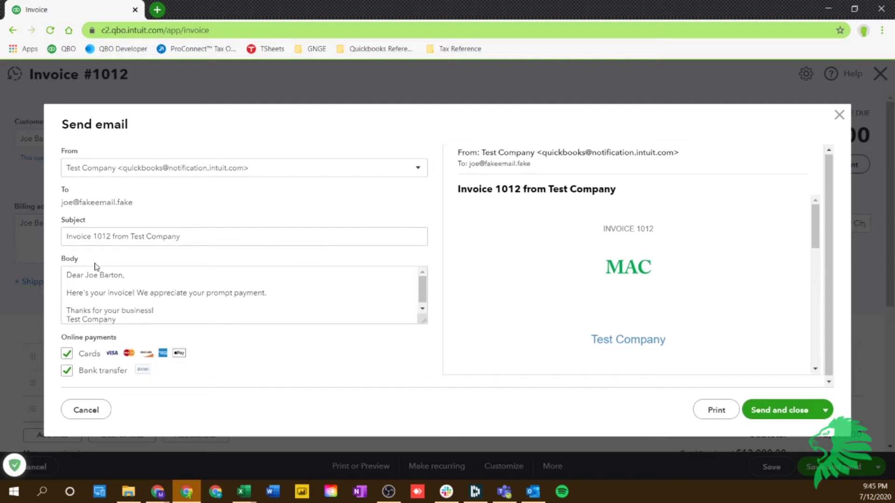
scroll(93, 263, "down", 1)
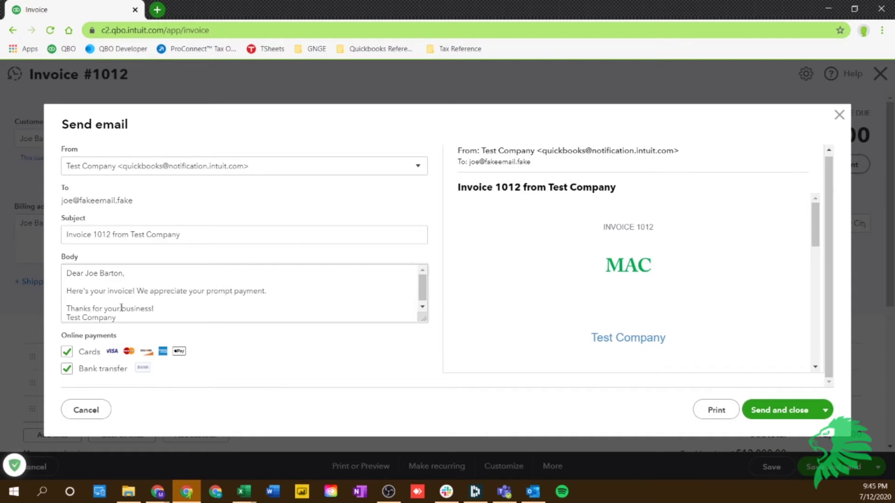
scroll(121, 307, "down", 1)
scroll(573, 301, "down", 3)
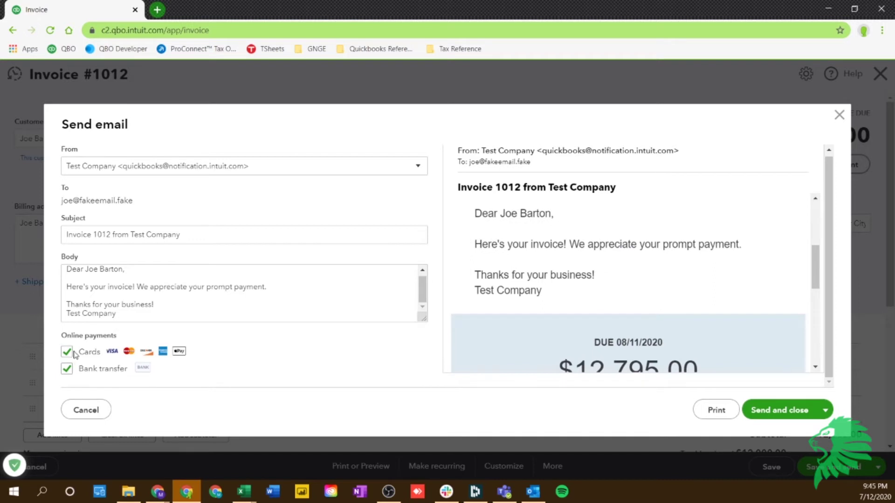
scroll(657, 275, "up", 1)
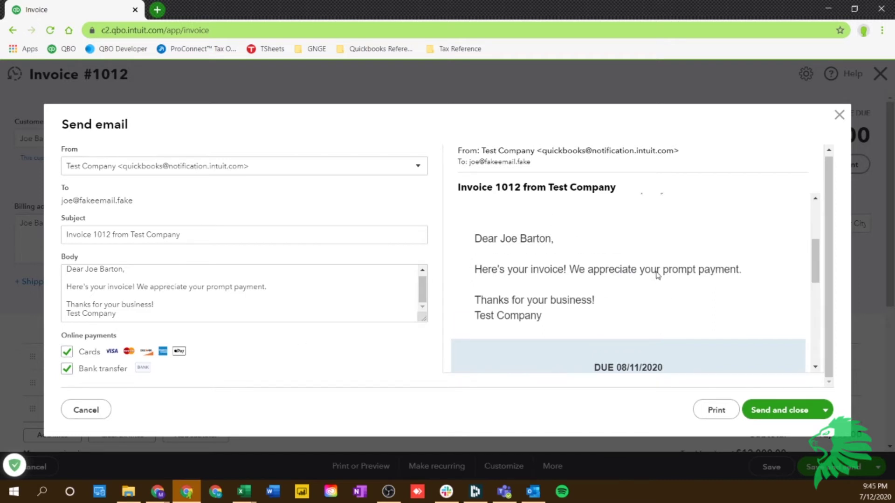
scroll(657, 275, "down", 5)
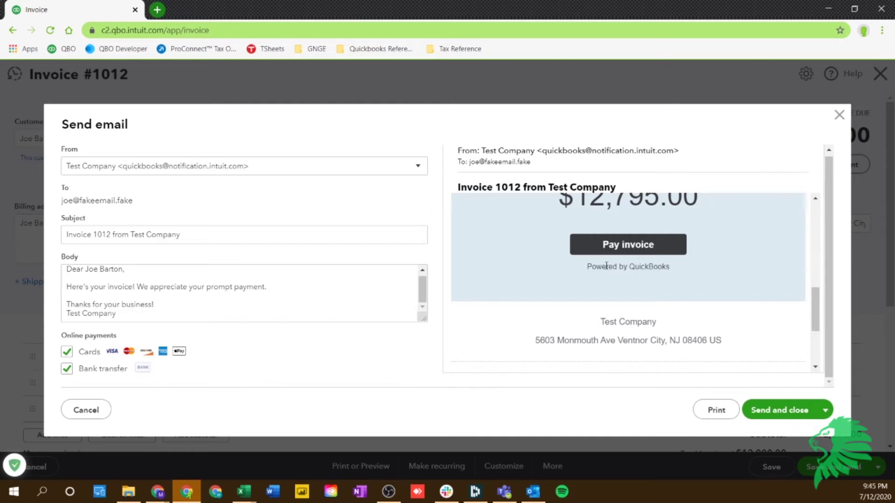
scroll(722, 363, "down", 3)
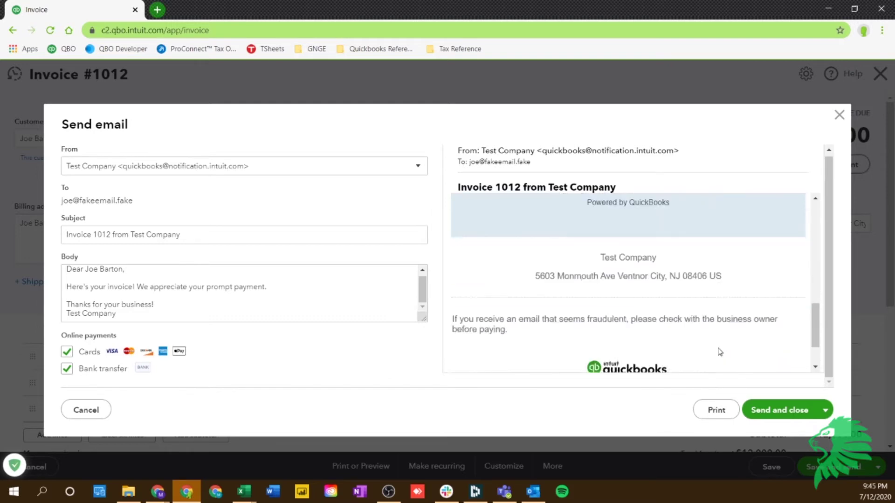
scroll(707, 334, "up", 5)
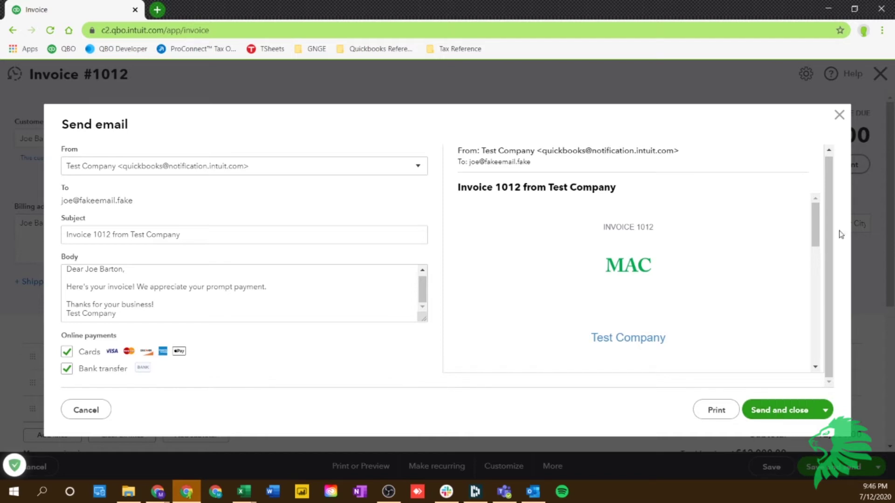
Close the e-mail without sending, then save and close invoice 1012
left_click(825, 410)
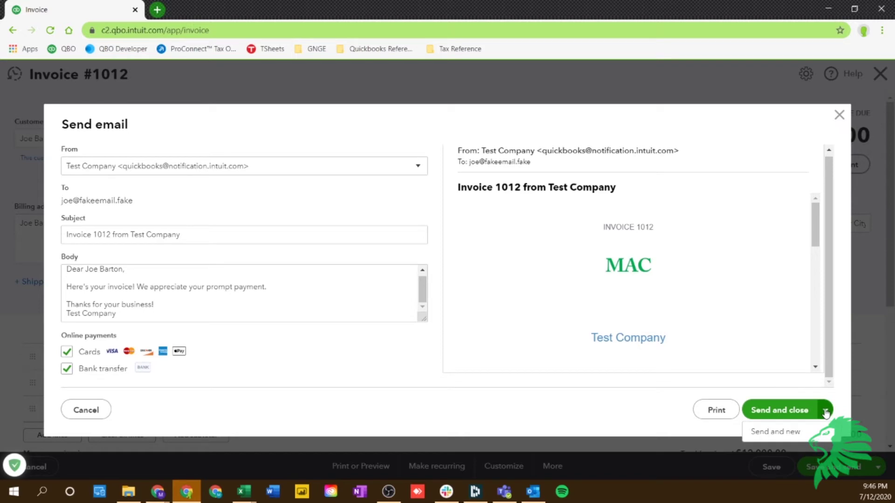
left_click(838, 115)
left_click(878, 467)
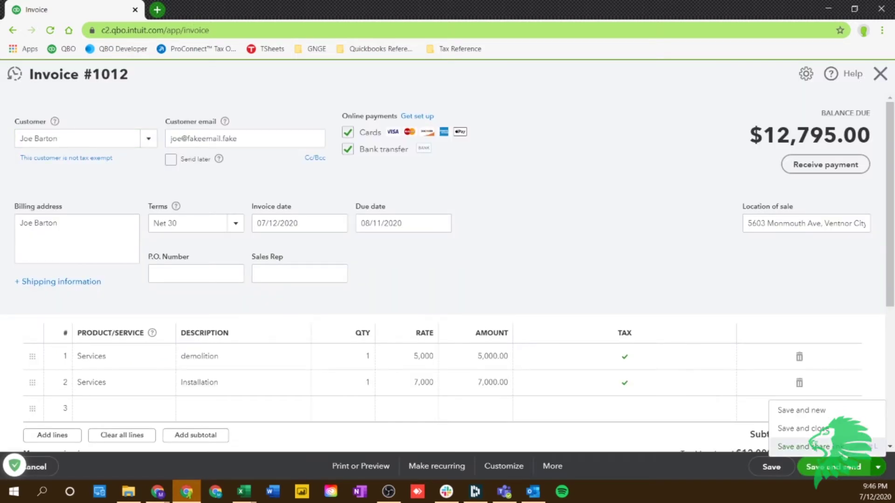
left_click(823, 428)
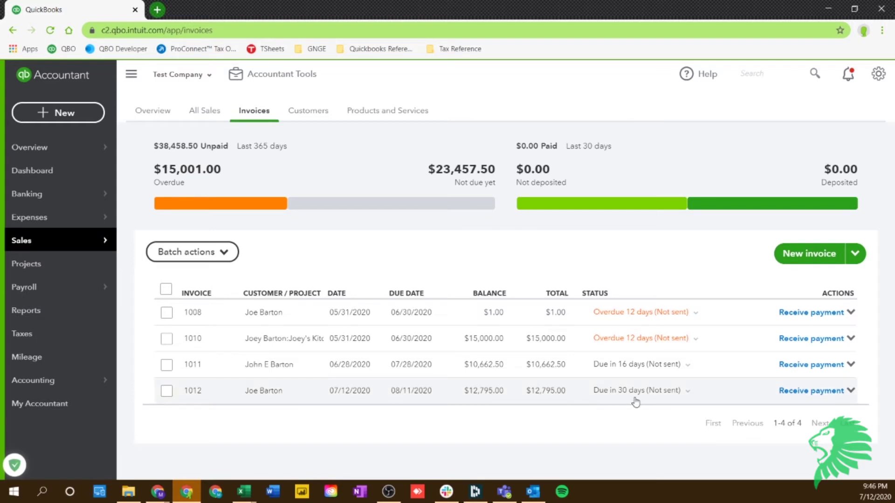
Check invoice 1012's available actions and expand its status timeline in the list
left_click(851, 391)
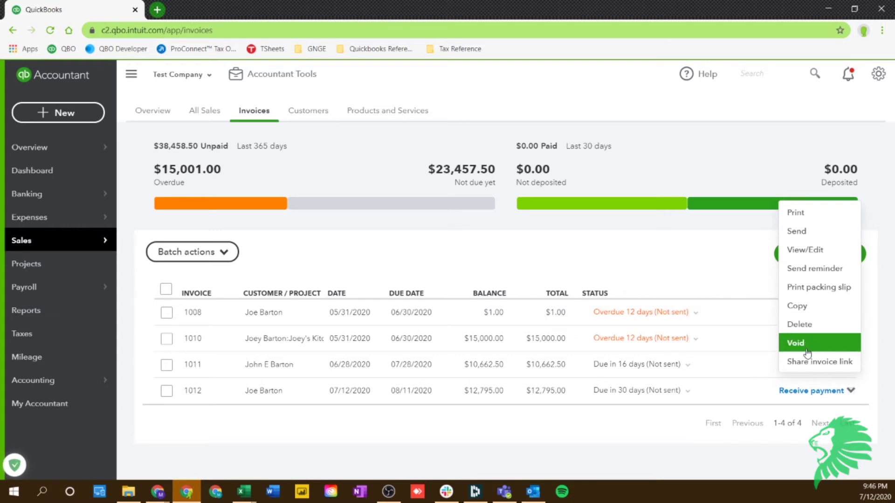
left_click(645, 442)
left_click(694, 393)
scroll(602, 406, "down", 1)
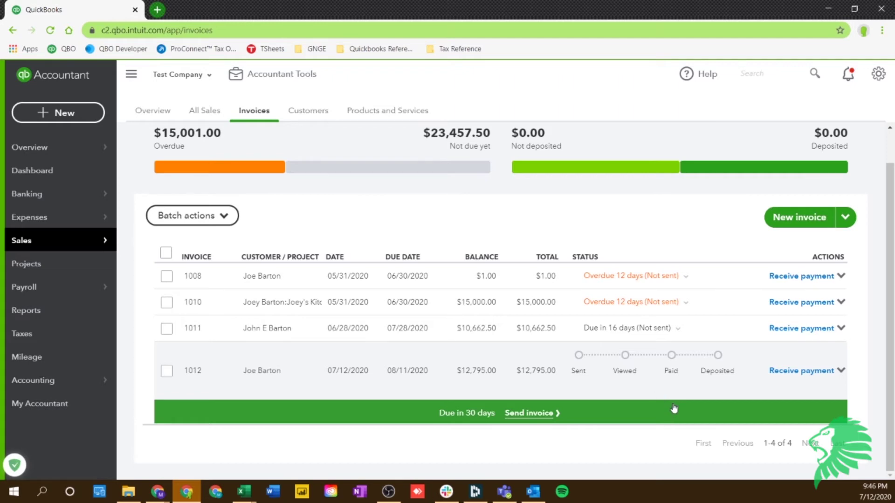
scroll(666, 396, "up", 1)
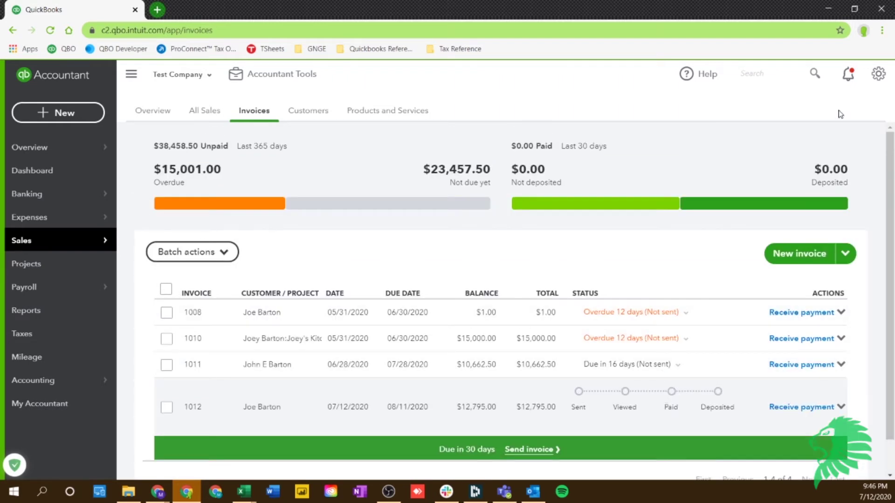
left_click(878, 74)
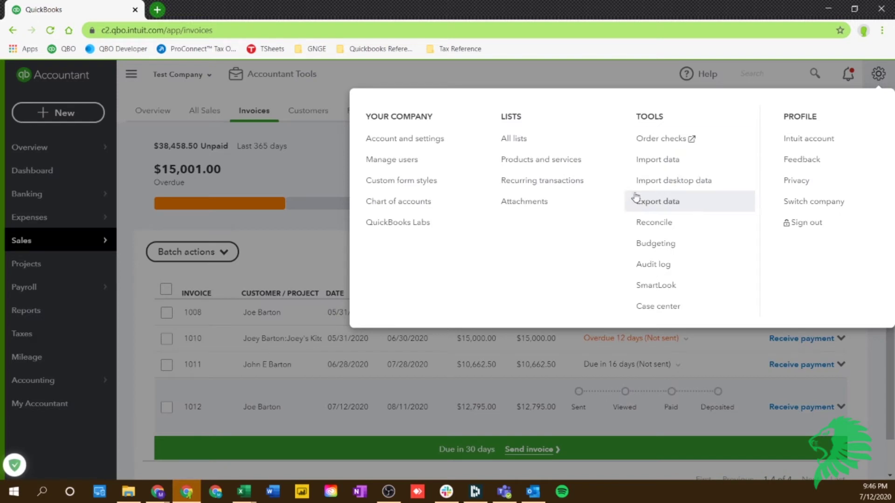
Go to Account and settings > Sales > Custom form styles and begin a new style
left_click(441, 141)
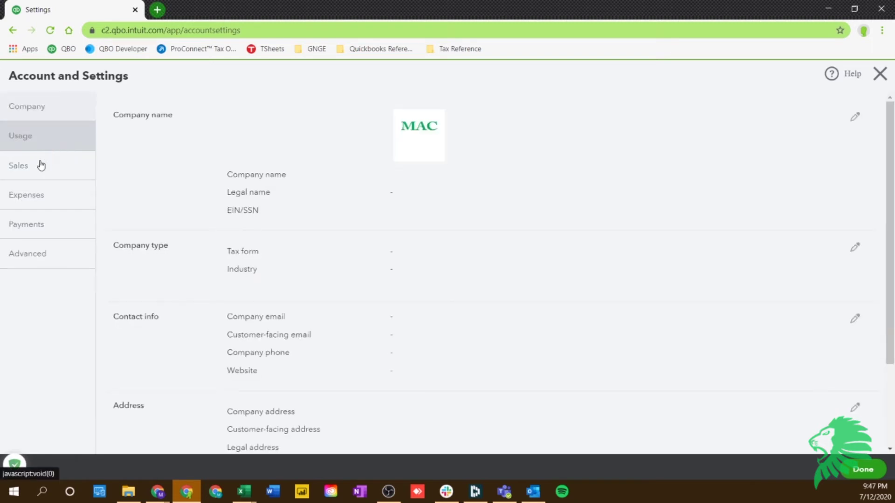
left_click(42, 173)
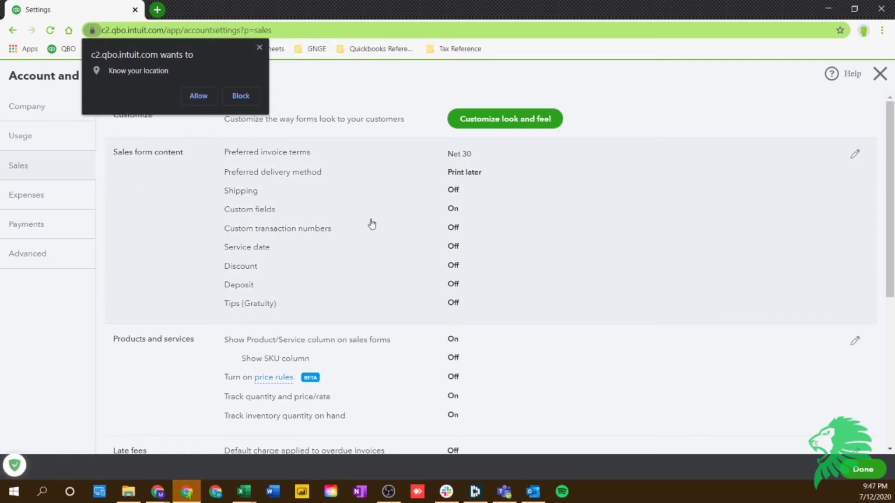
left_click(505, 122)
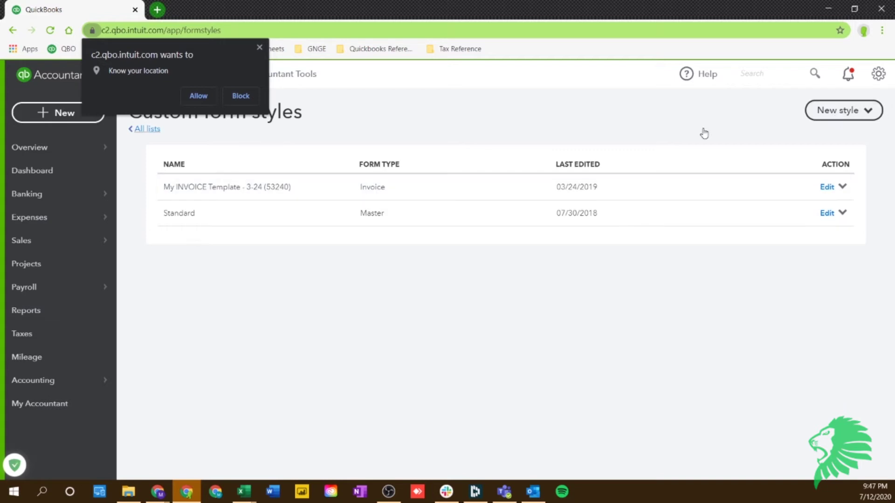
left_click(829, 118)
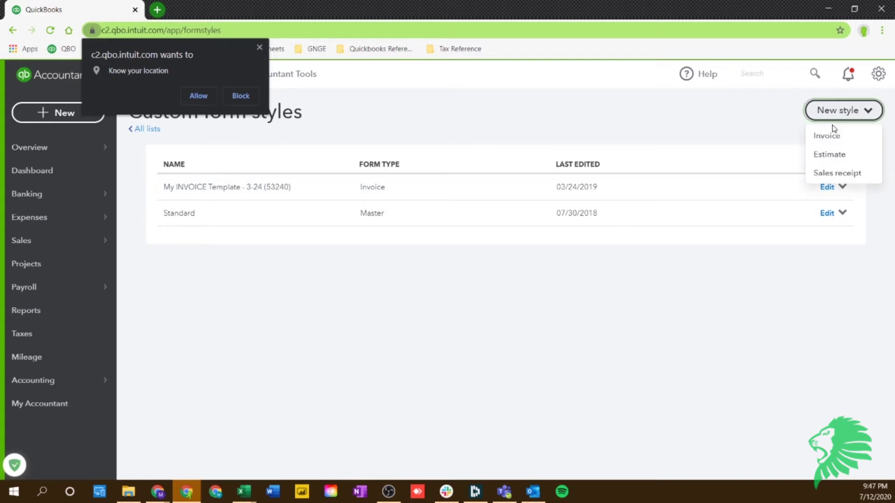
Create a new invoice style, compare Fresh, Modern and Airy new, and choose Airy classic
left_click(834, 139)
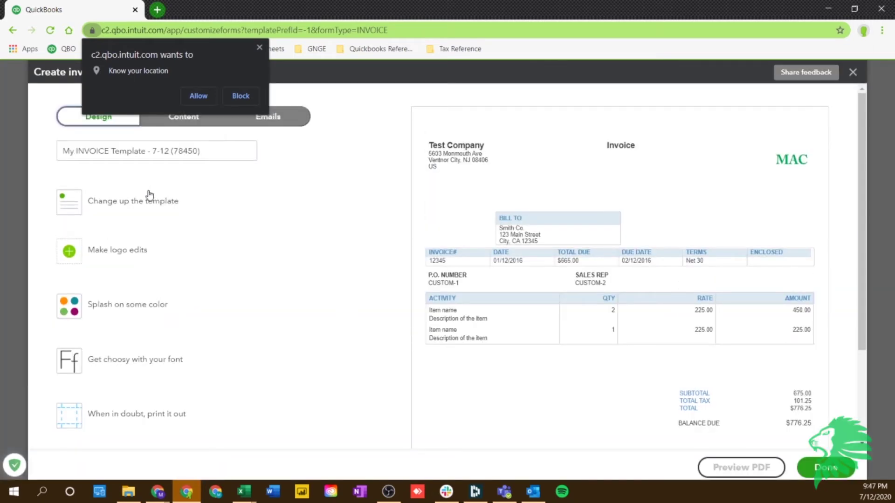
left_click(260, 47)
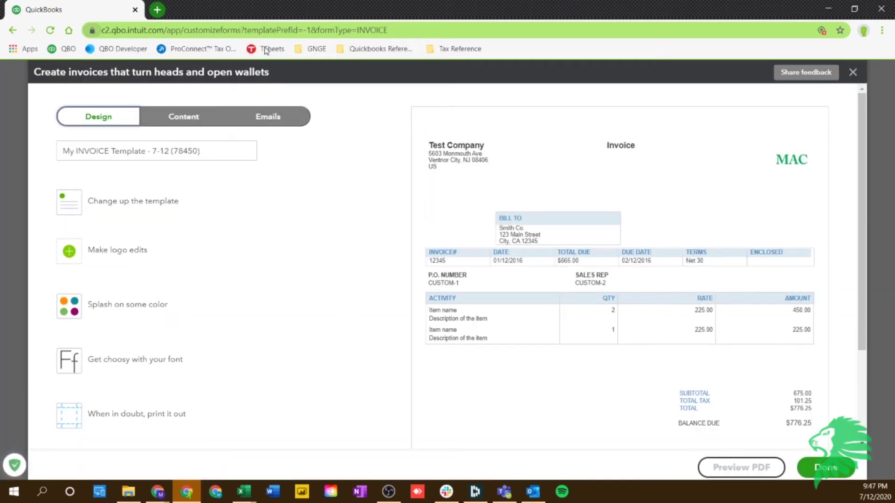
left_click(141, 208)
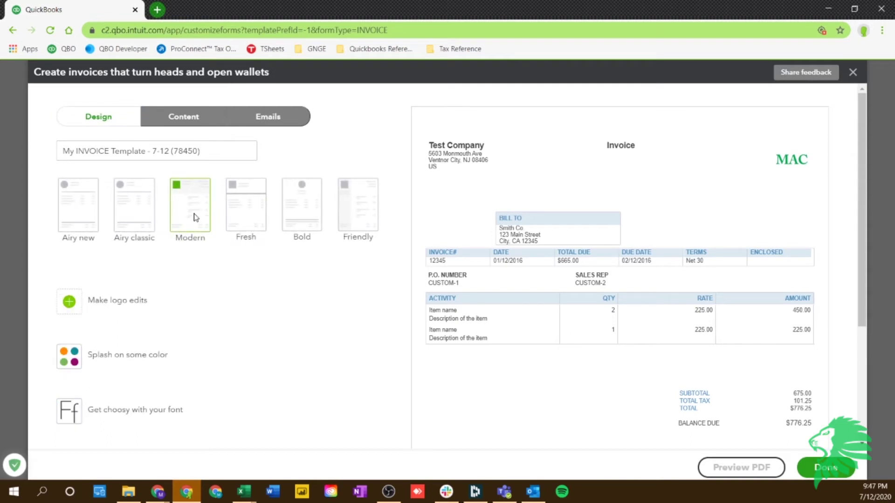
left_click(242, 215)
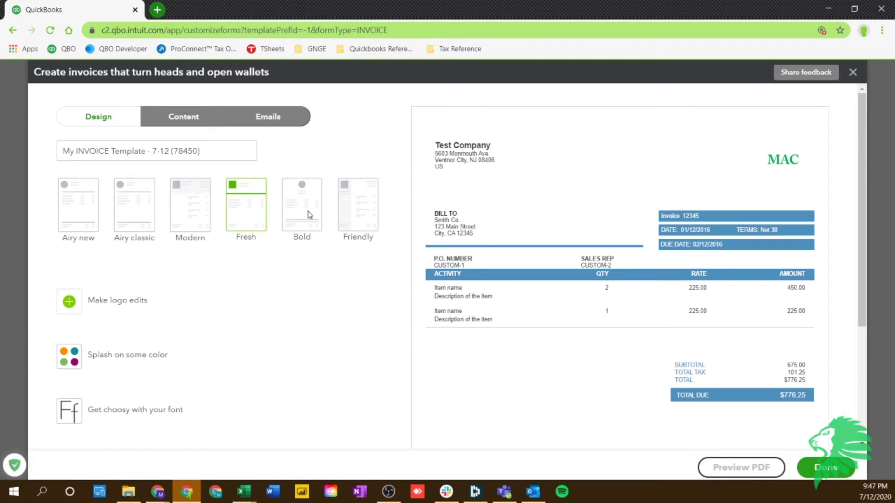
left_click(195, 212)
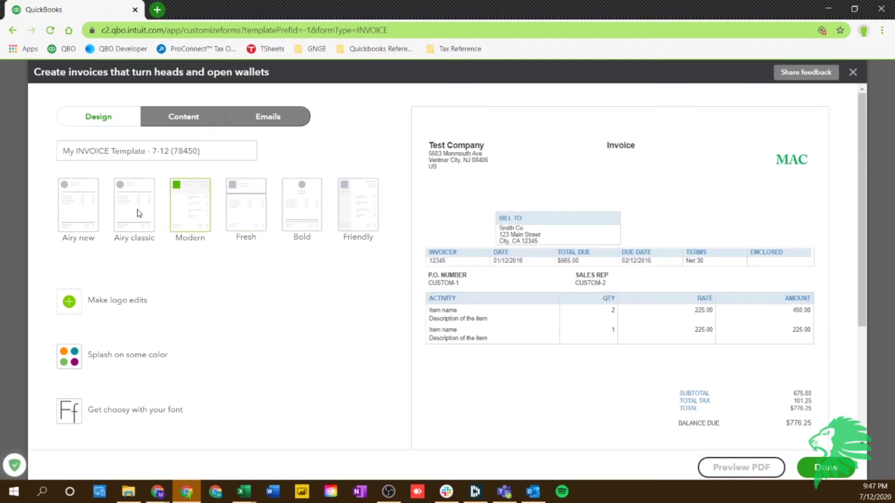
left_click(86, 221)
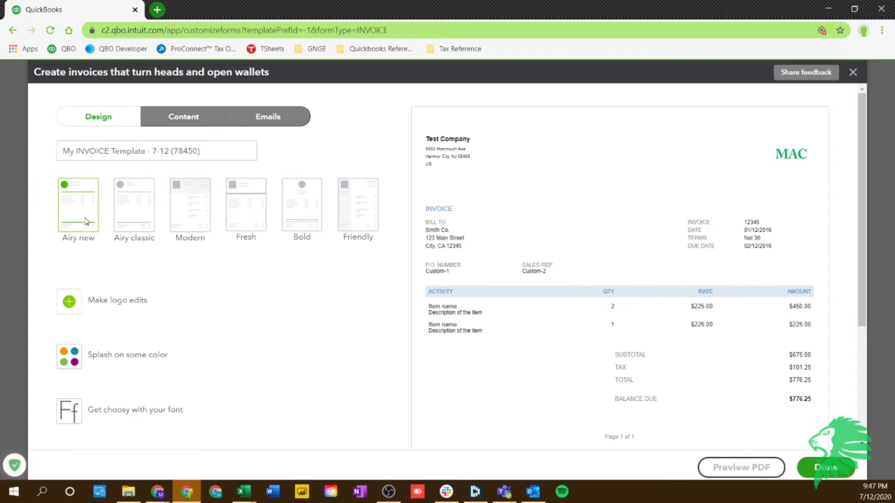
left_click(129, 213)
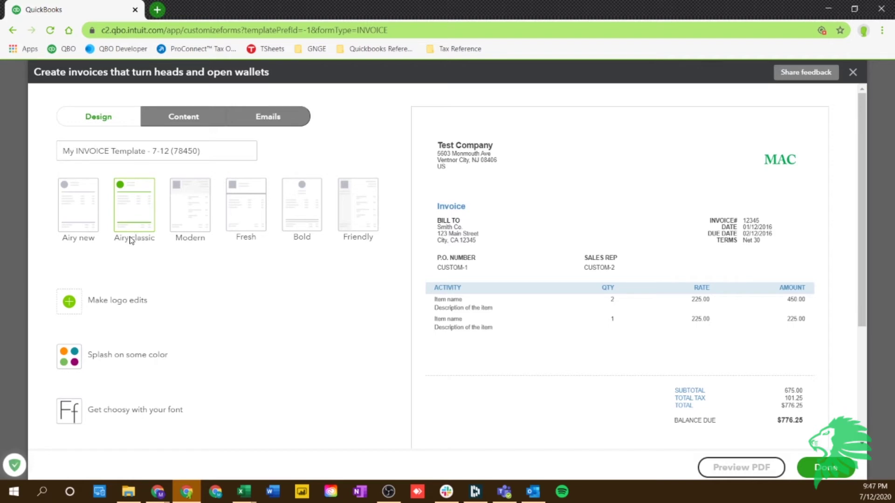
left_click(70, 303)
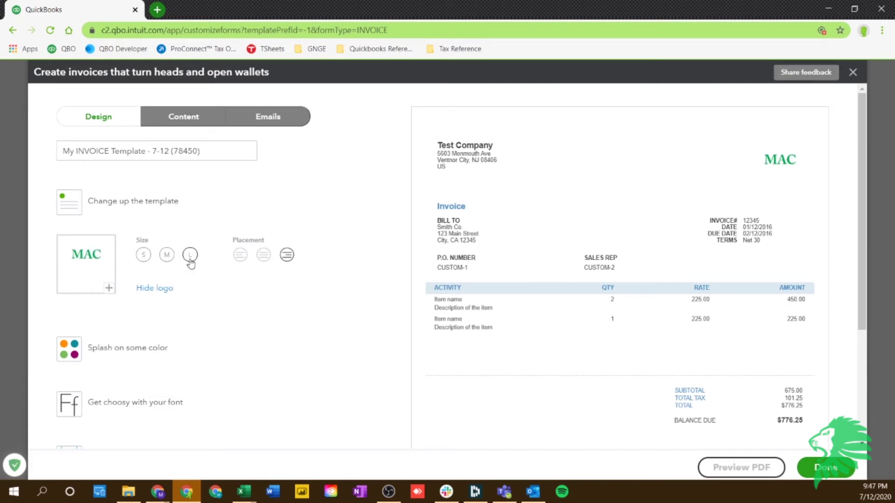
Keep the logo at large size and give the invoice yellow-green accents
left_click(160, 258)
left_click(189, 255)
scroll(140, 319, "down", 1)
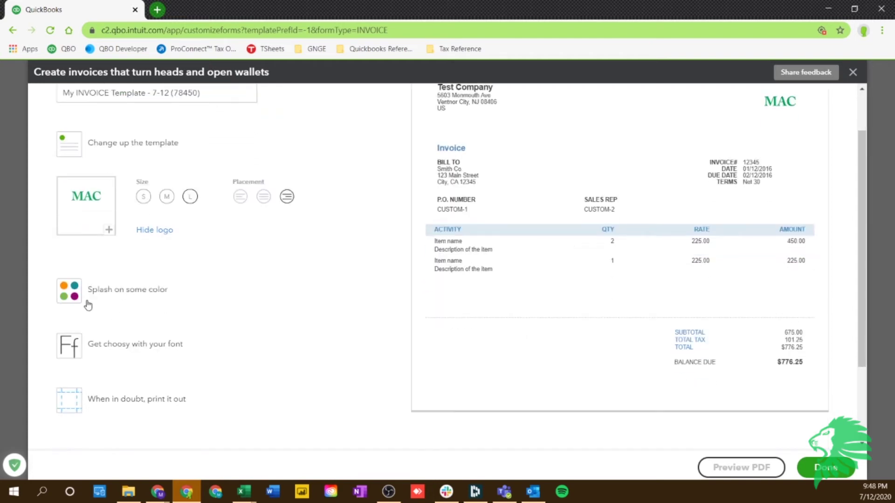
left_click(88, 298)
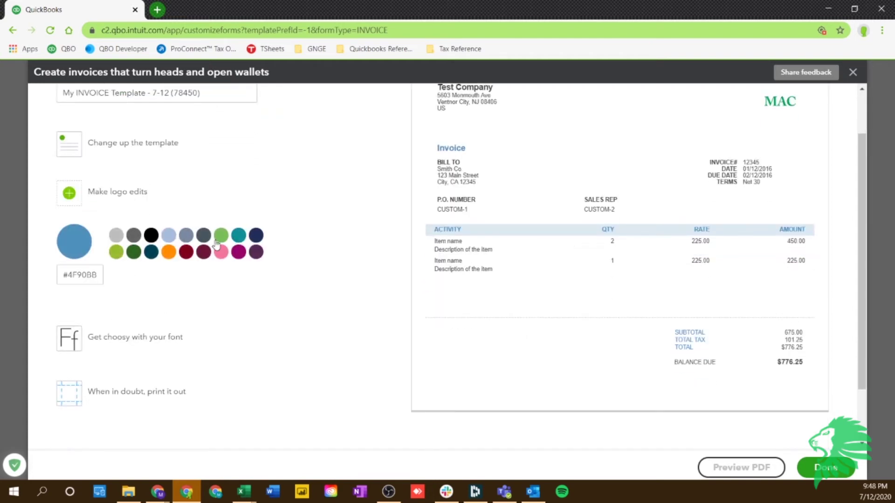
left_click(115, 254)
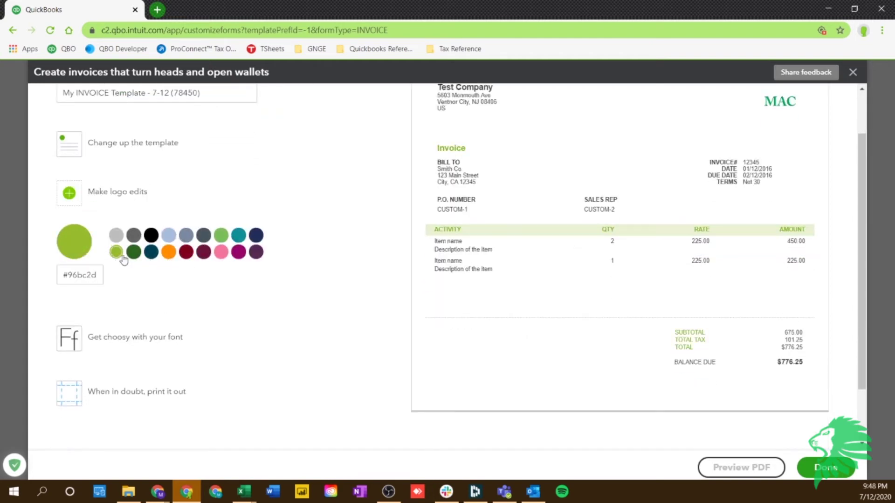
Set the invoice font to Times New Roman, review print margins, then edit header content
left_click(69, 342)
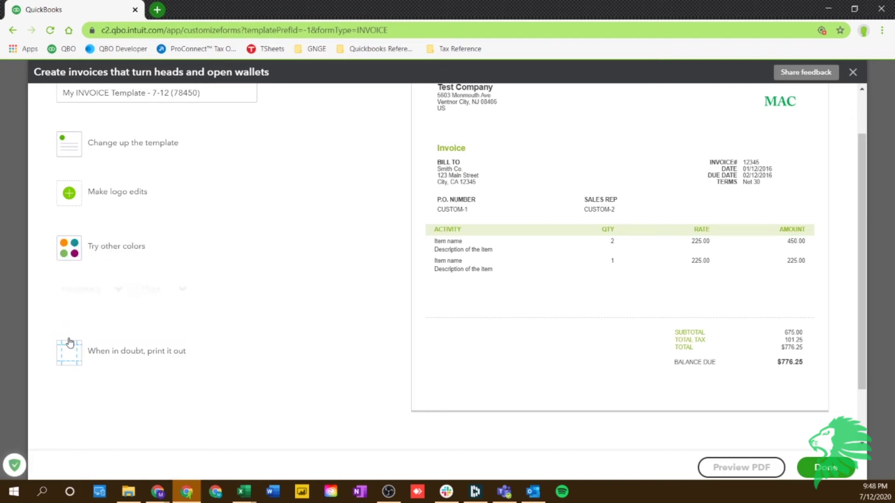
left_click(118, 288)
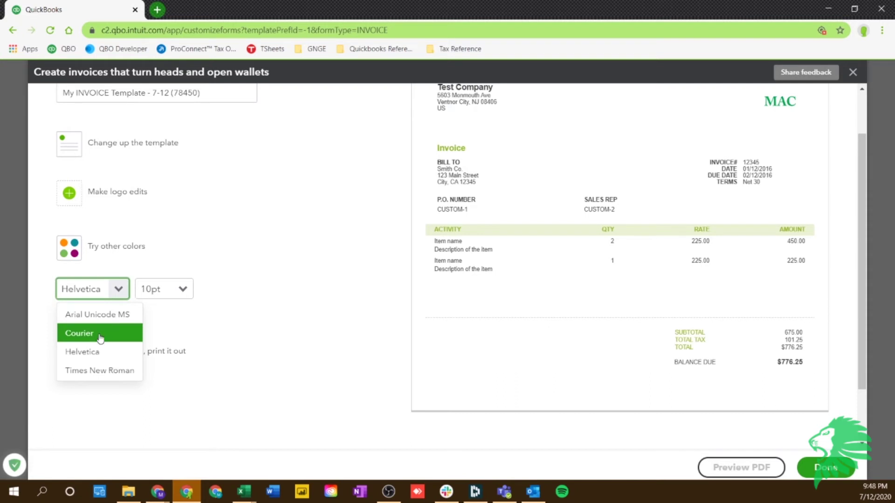
left_click(100, 335)
left_click(114, 289)
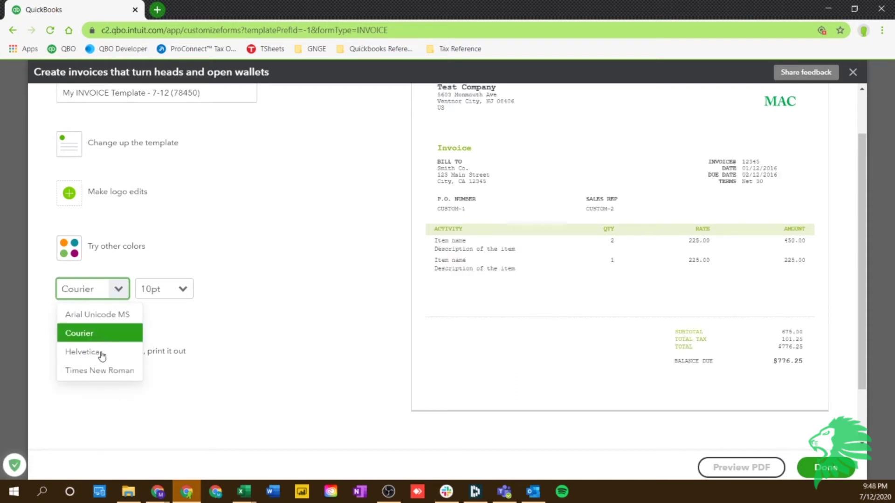
left_click(105, 373)
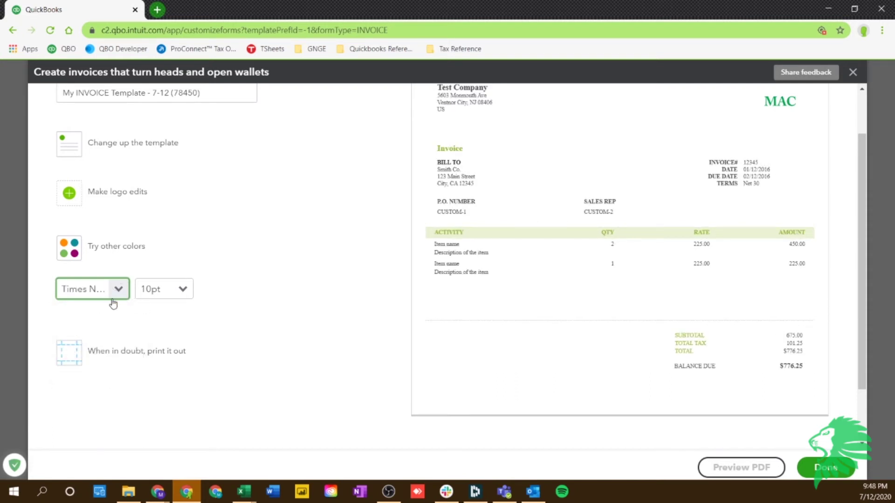
left_click(87, 363)
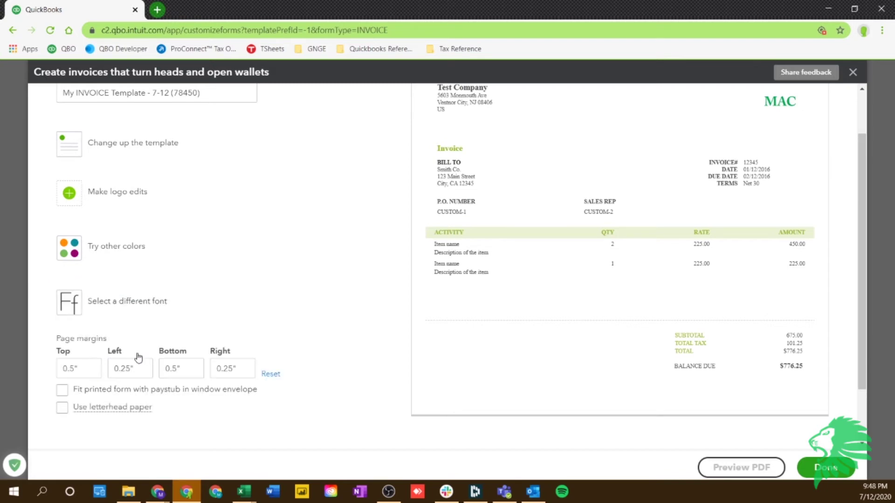
scroll(139, 357, "down", 2)
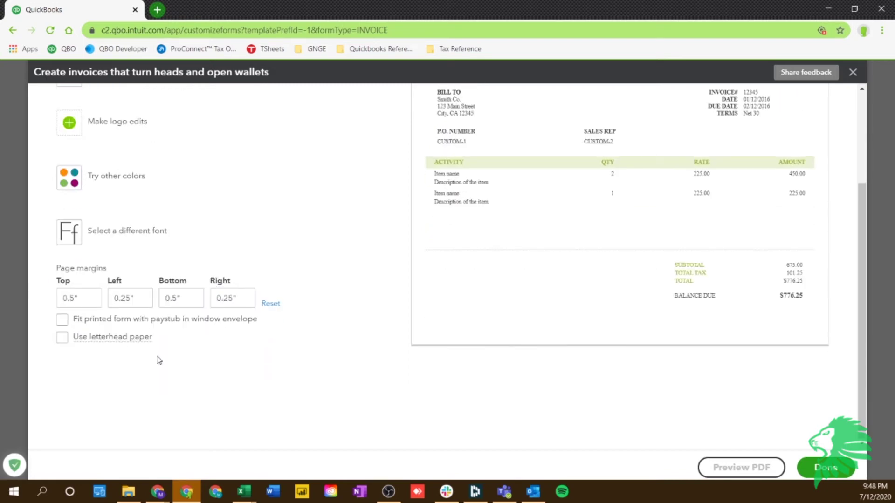
scroll(168, 371, "up", 3)
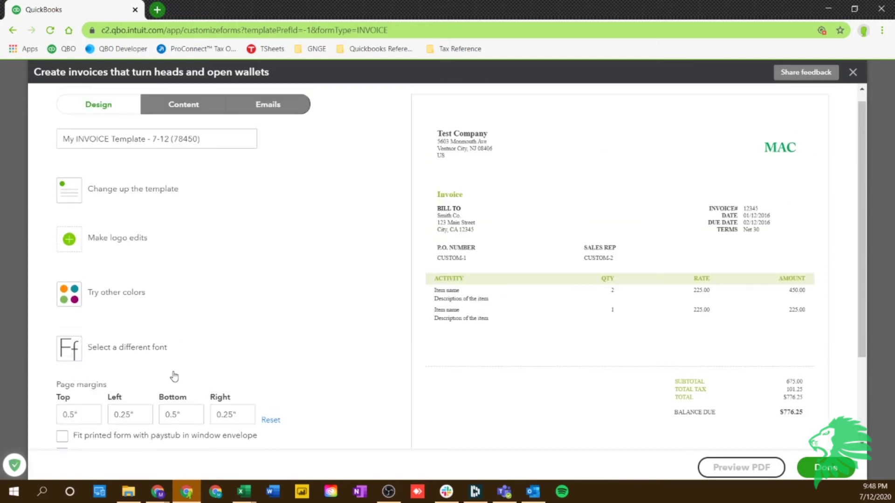
left_click(174, 105)
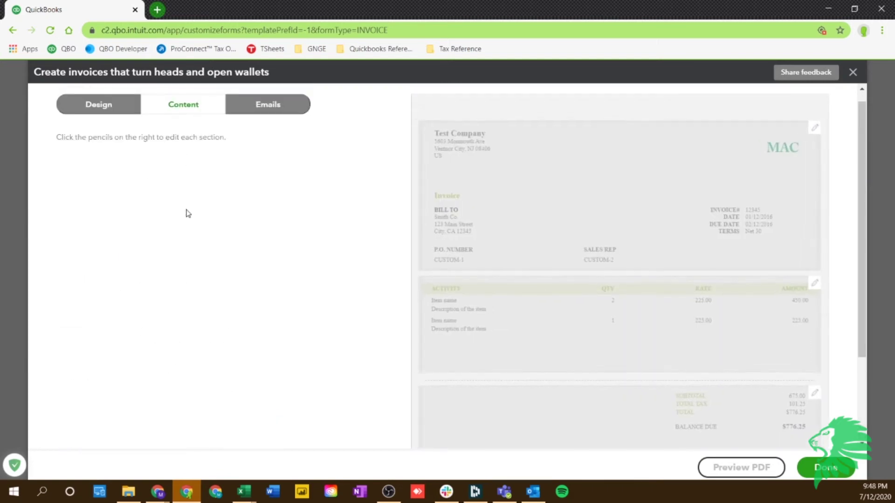
left_click(684, 207)
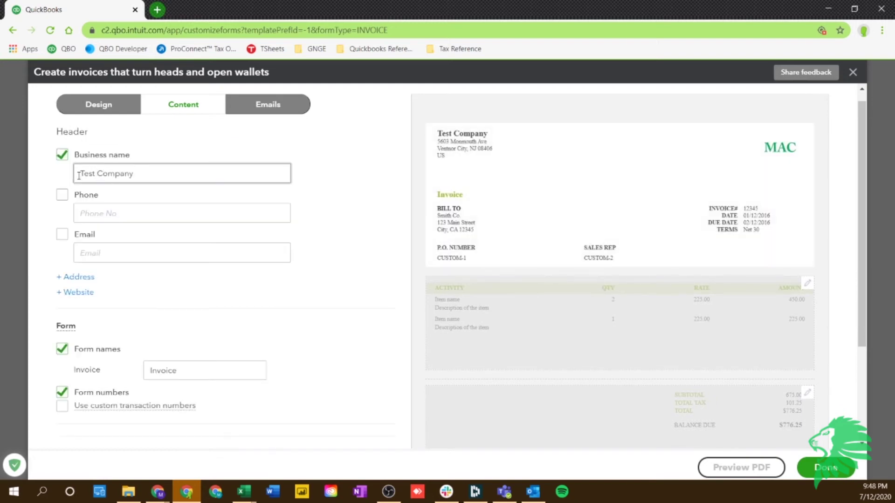
Review the header fields for Test Company, then switch to the invoice style's email settings
scroll(126, 274, "down", 3)
scroll(105, 231, "up", 3)
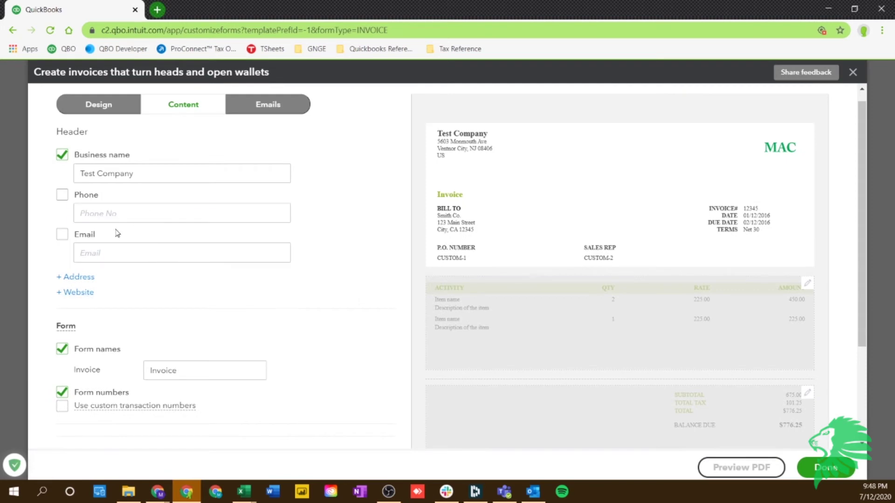
scroll(110, 268, "down", 1)
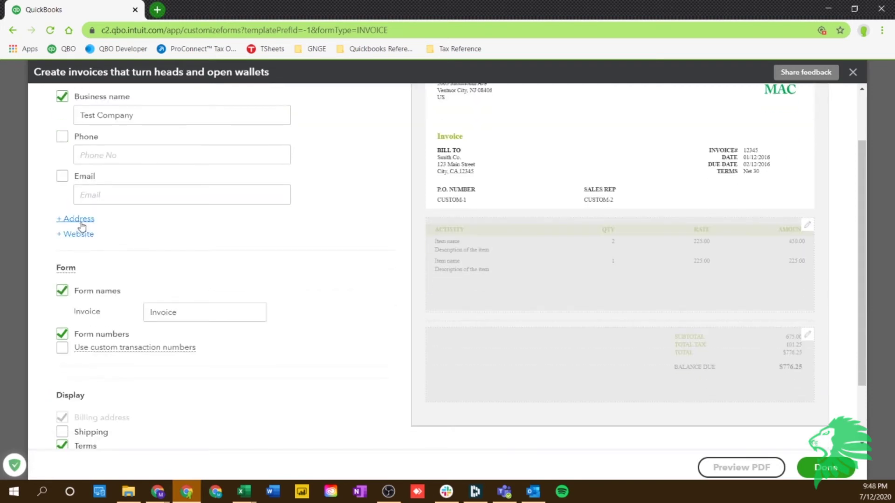
scroll(116, 243, "down", 2)
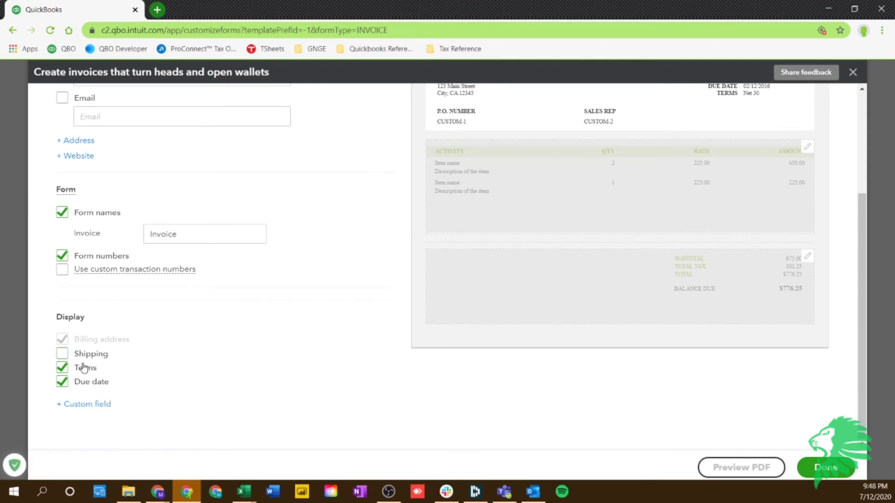
mouse_move(77, 271)
scroll(73, 309, "up", 1)
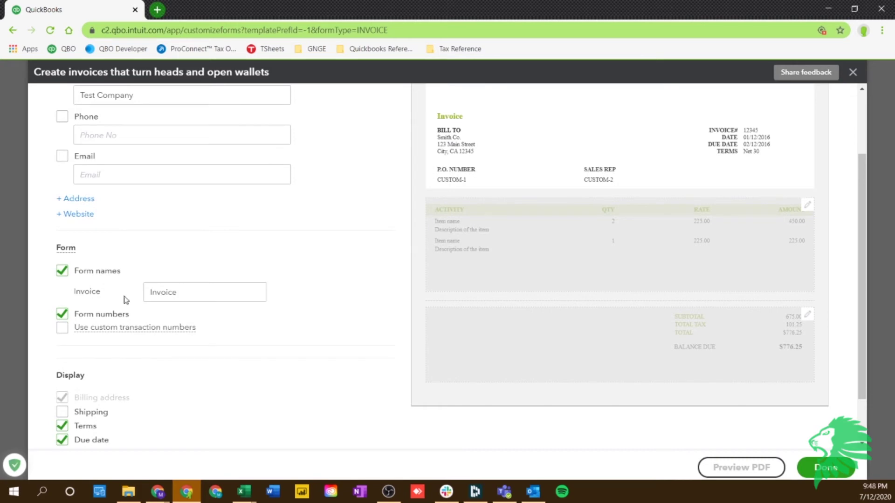
scroll(99, 317, "down", 1)
scroll(130, 327, "up", 3)
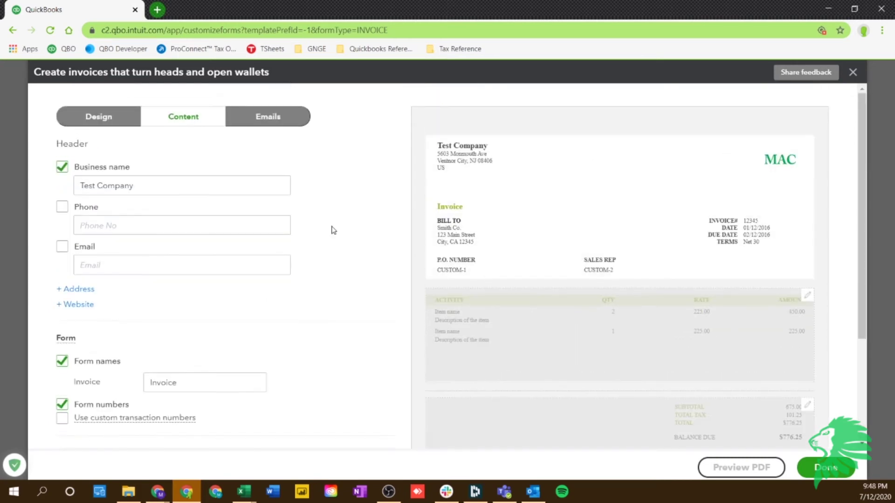
left_click(266, 125)
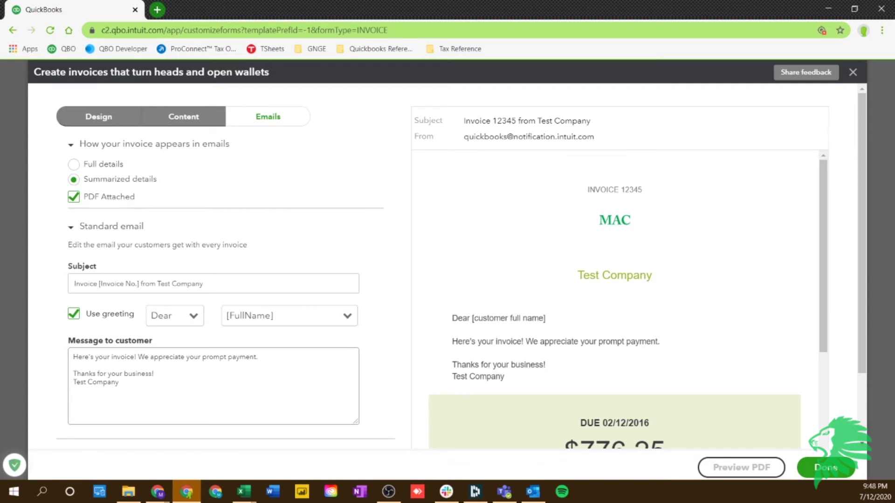
Review the email subject, customer message and greeting options, keeping the greeting as Dear
mouse_move(243, 491)
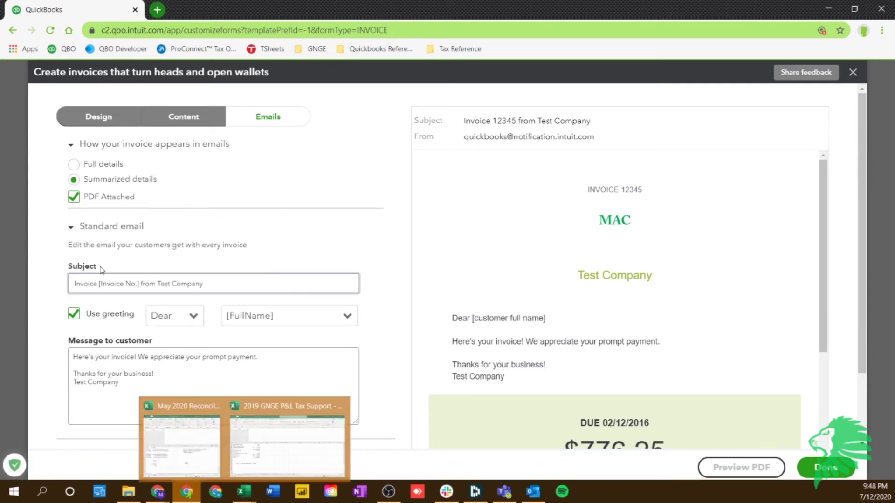
left_click(76, 280)
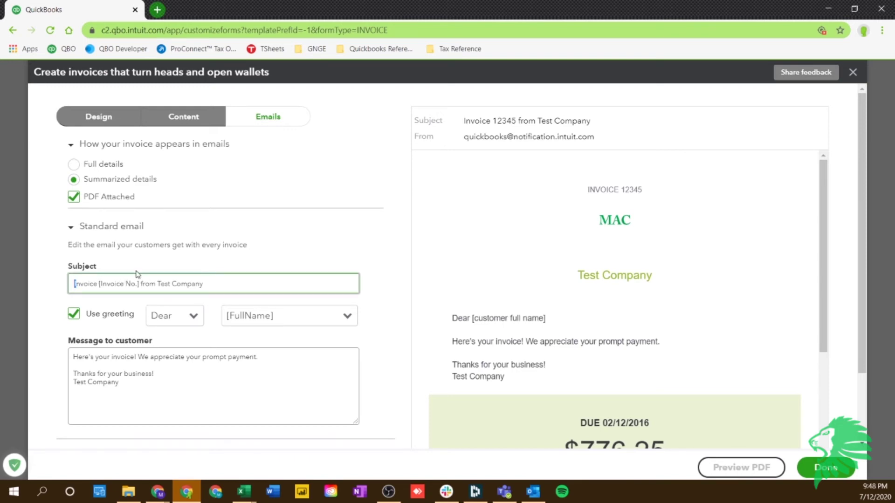
left_click(116, 355)
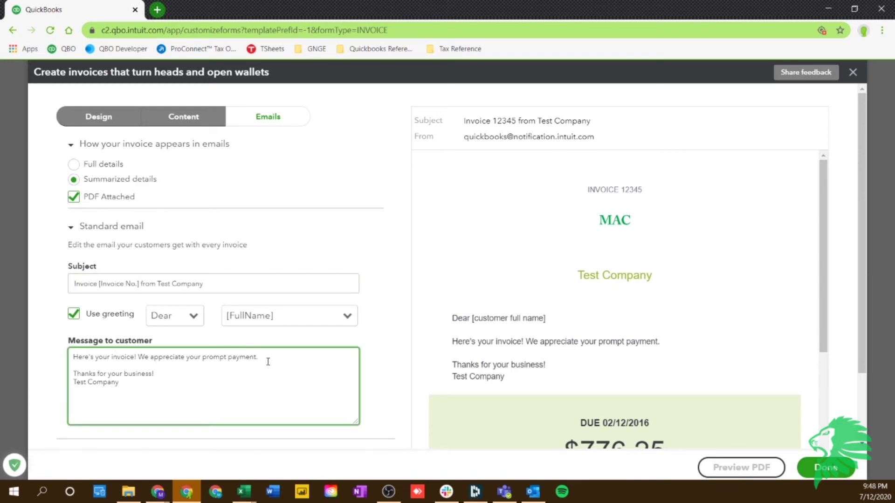
left_click(74, 355, "shift")
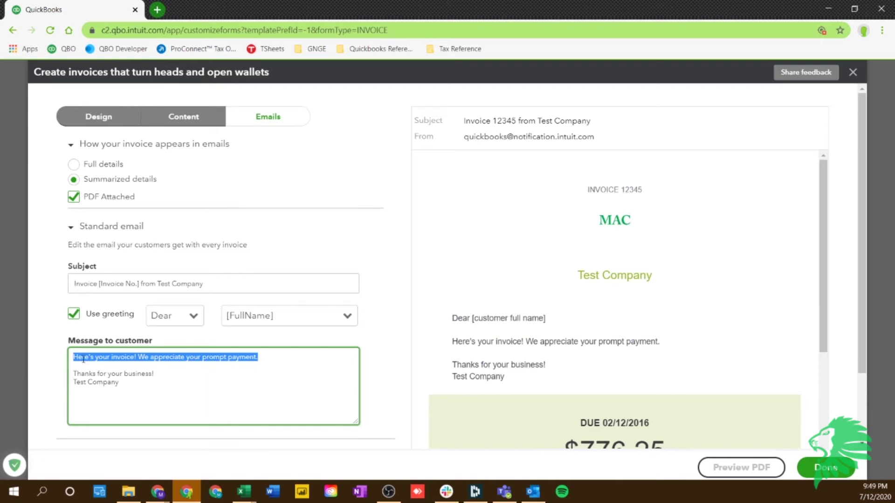
left_click(257, 376)
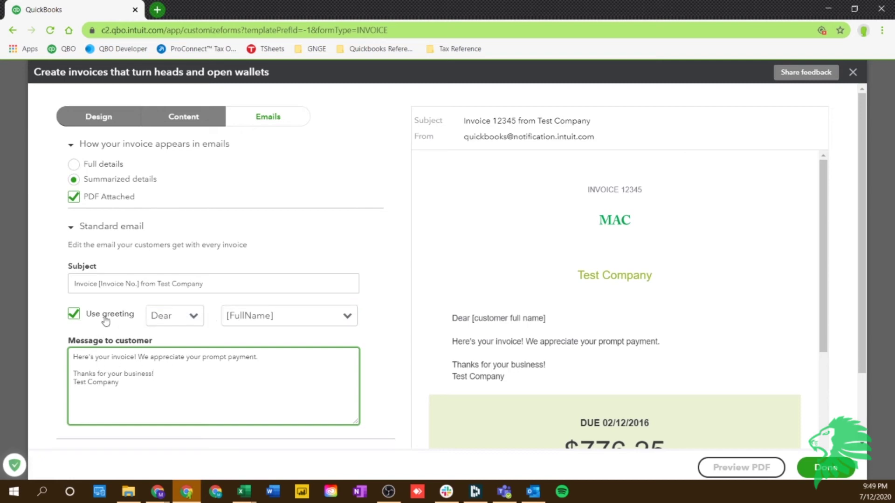
left_click(319, 325)
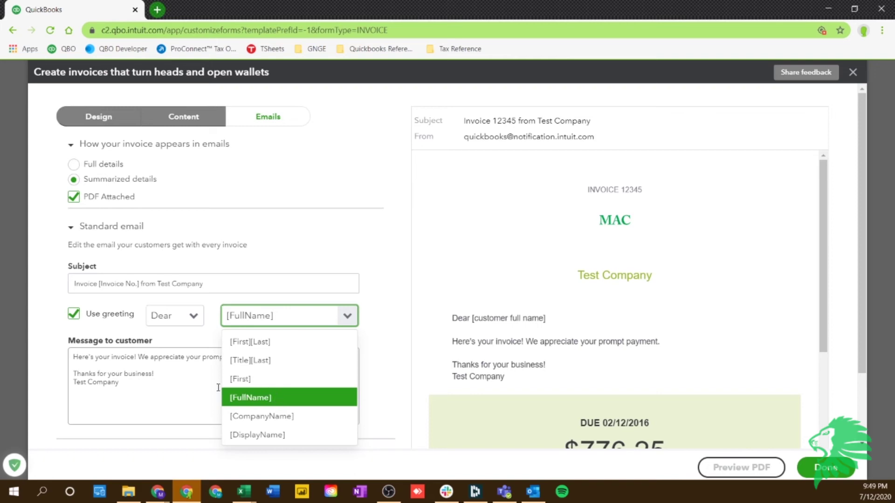
left_click(192, 315)
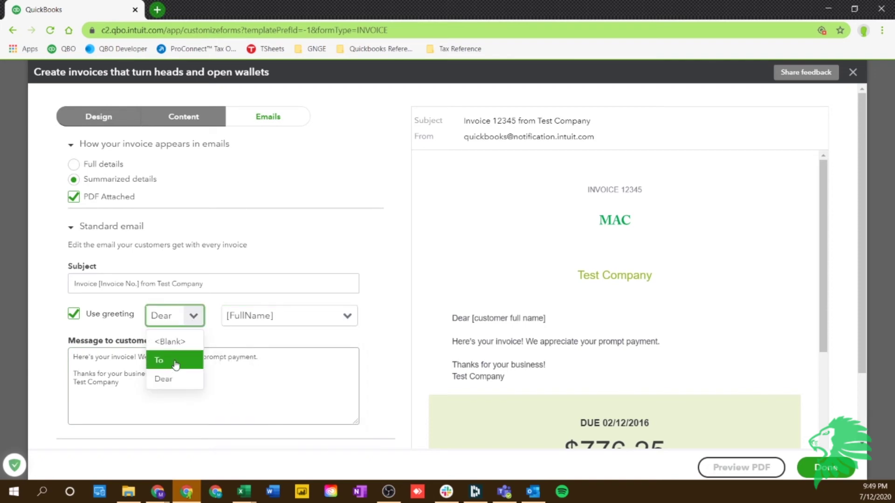
left_click(215, 340)
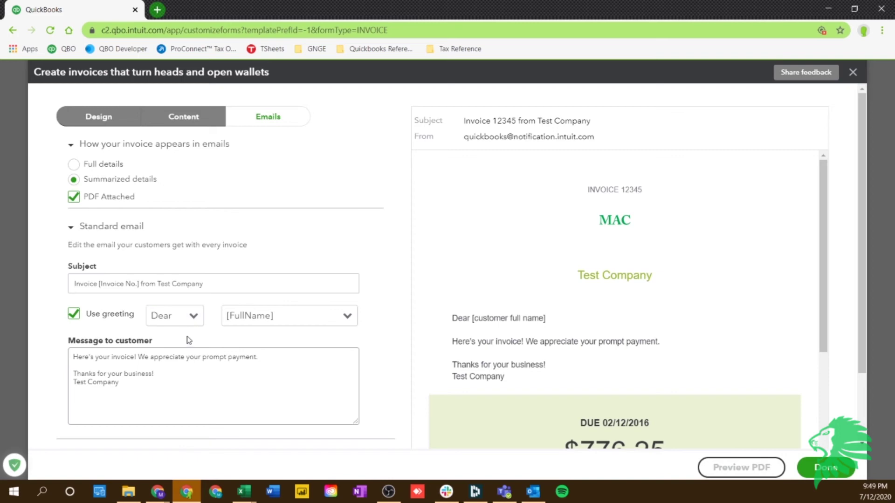
Expand the Reminder email settings and save the My INVOICE Template - 7-12 style
scroll(212, 346, "down", 2)
scroll(466, 345, "down", 3)
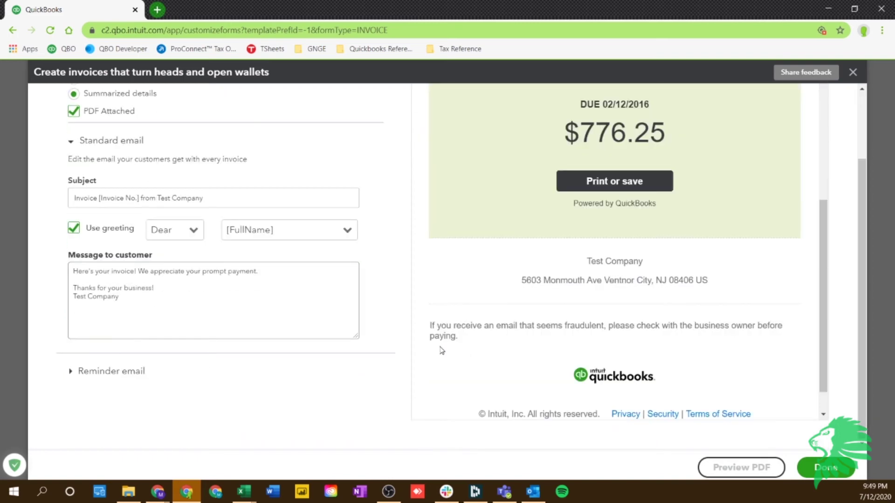
scroll(289, 354, "up", 1)
scroll(93, 386, "down", 1)
left_click(74, 372)
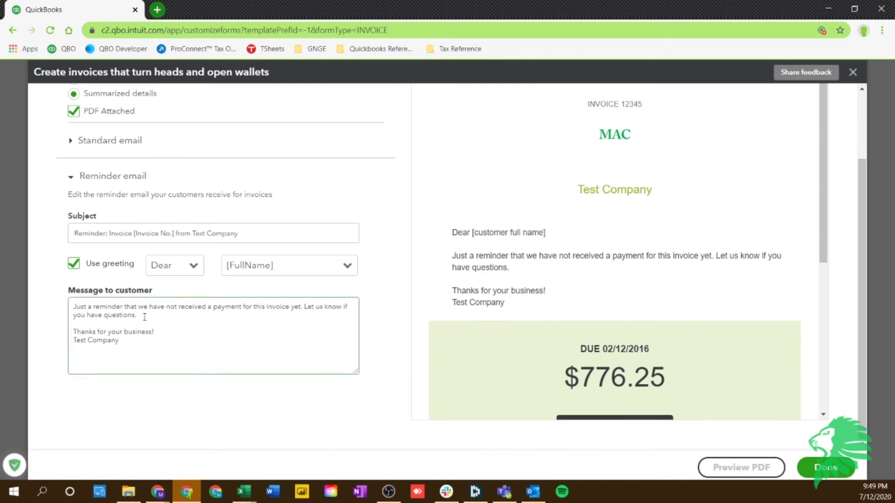
scroll(215, 313, "up", 2)
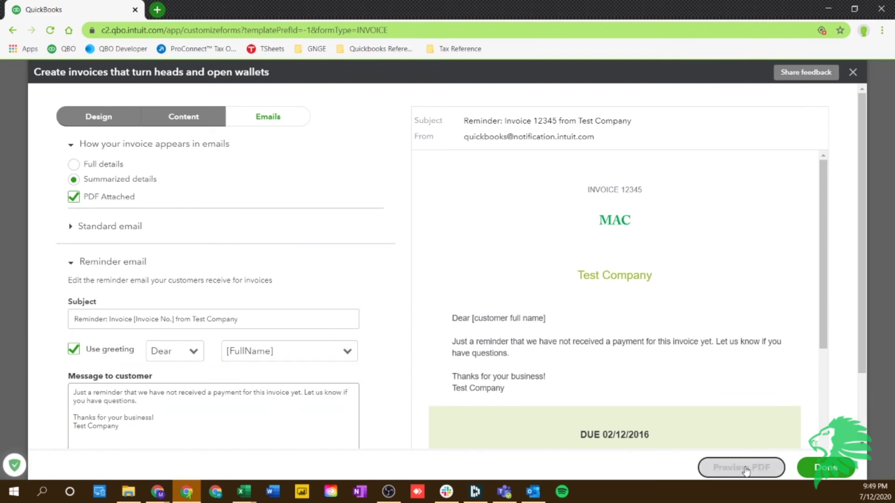
left_click(827, 469)
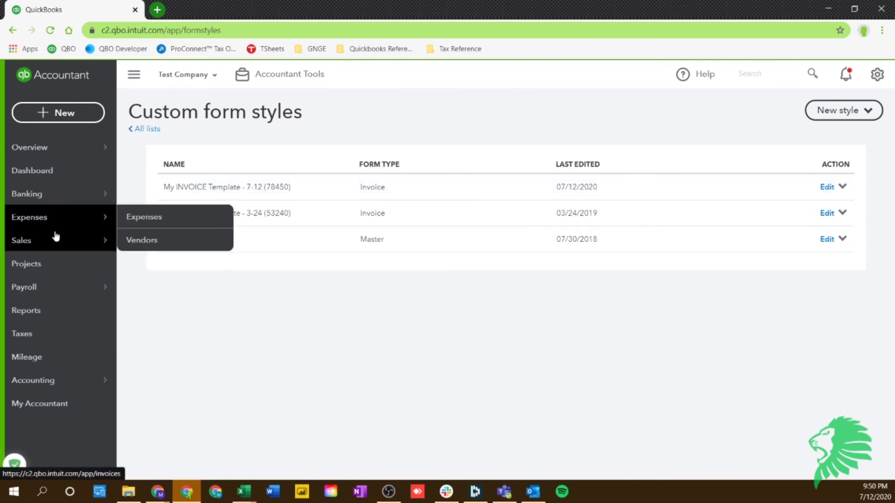
Go to the Sales invoices list and start a new blank invoice
mouse_move(57, 237)
left_click(155, 288)
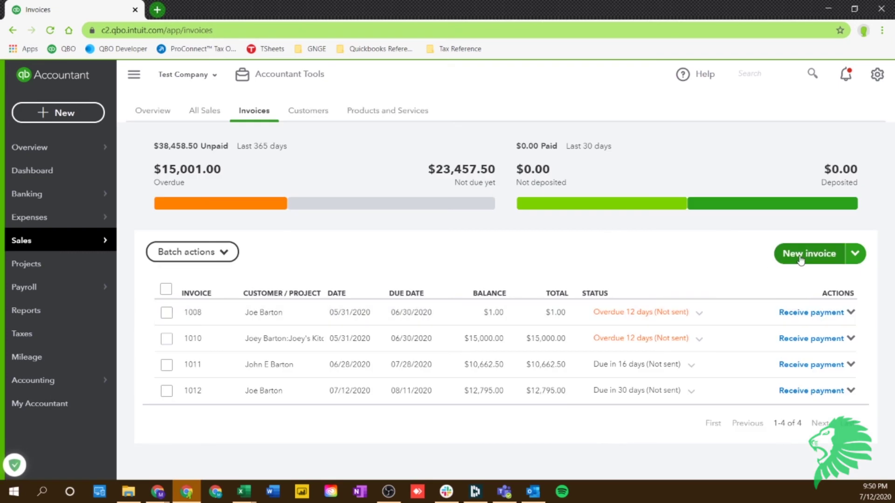
left_click(802, 259)
Apply the My INVOICE Template - 7-12 style to a new invoice and attempt Save and close
key("ctrl+alt+i")
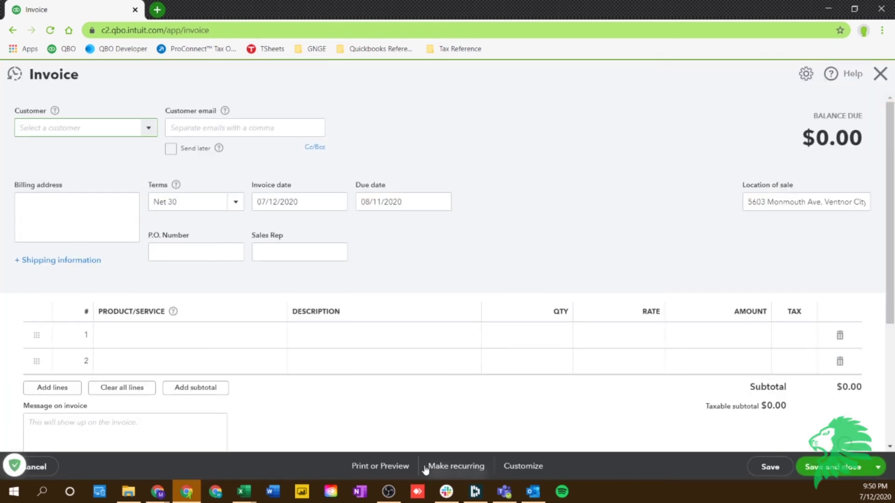
left_click(514, 473)
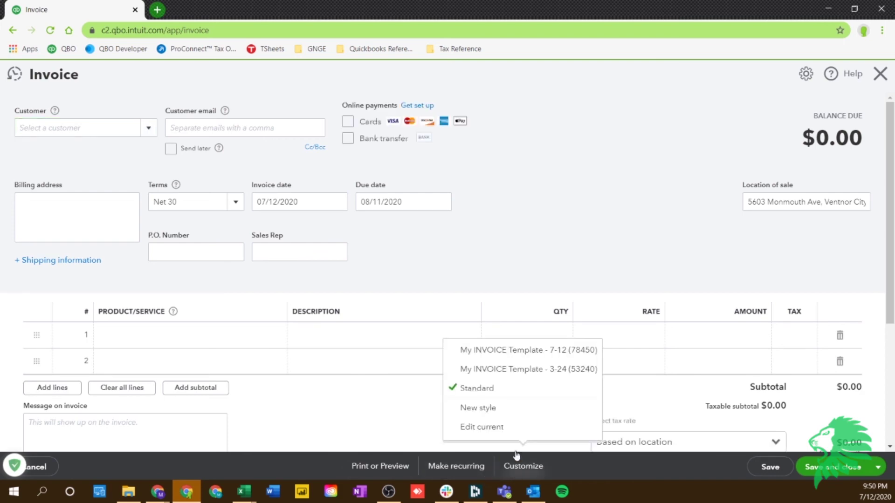
left_click(510, 359)
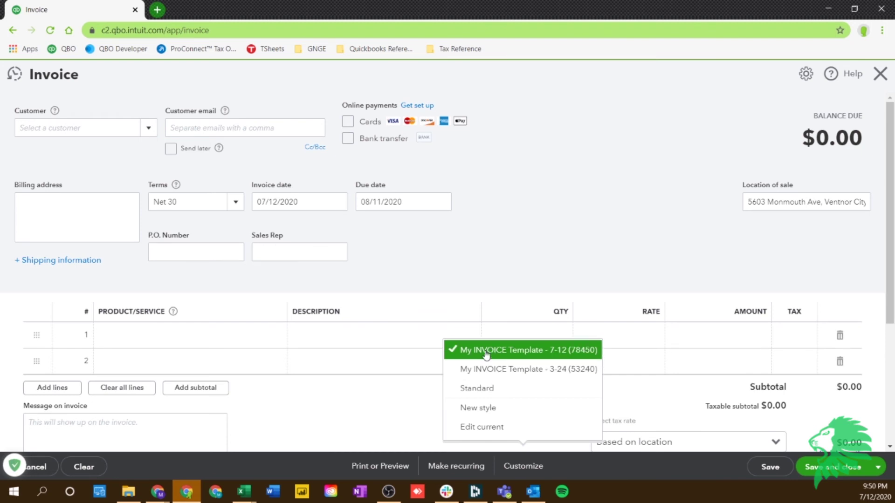
left_click(345, 414)
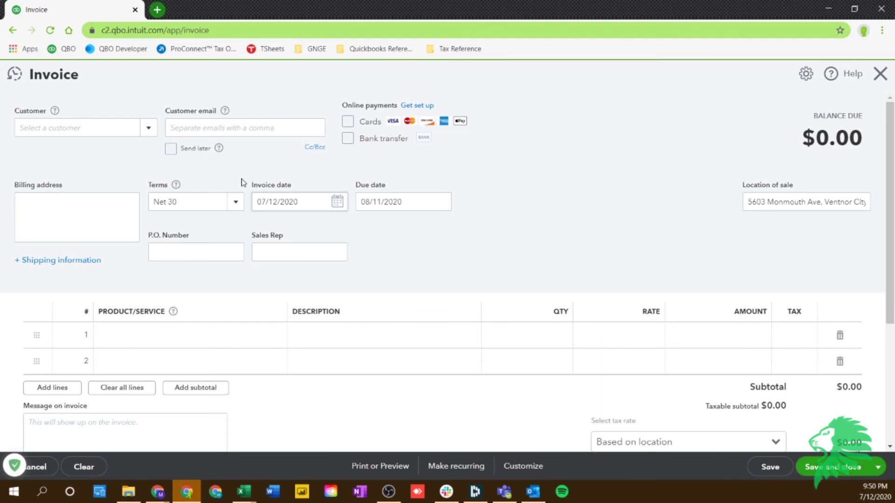
left_click(824, 467)
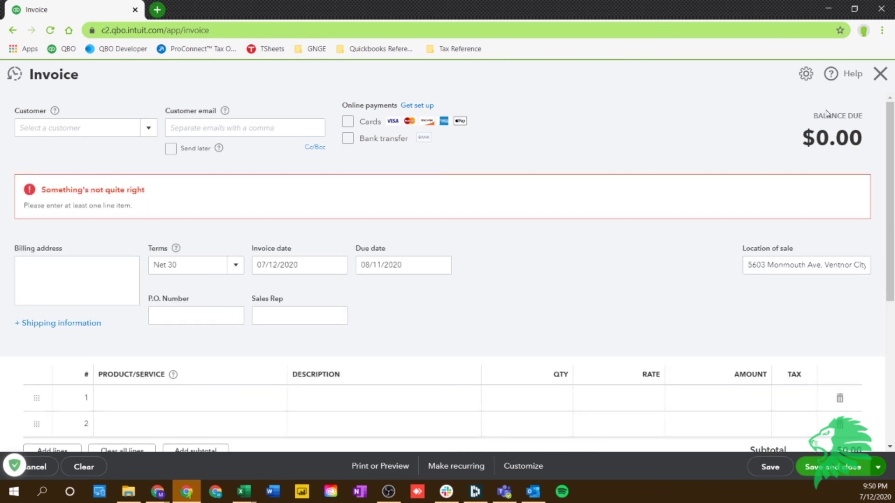
Close the style list and discard the blank invoice without saving
left_click(526, 467)
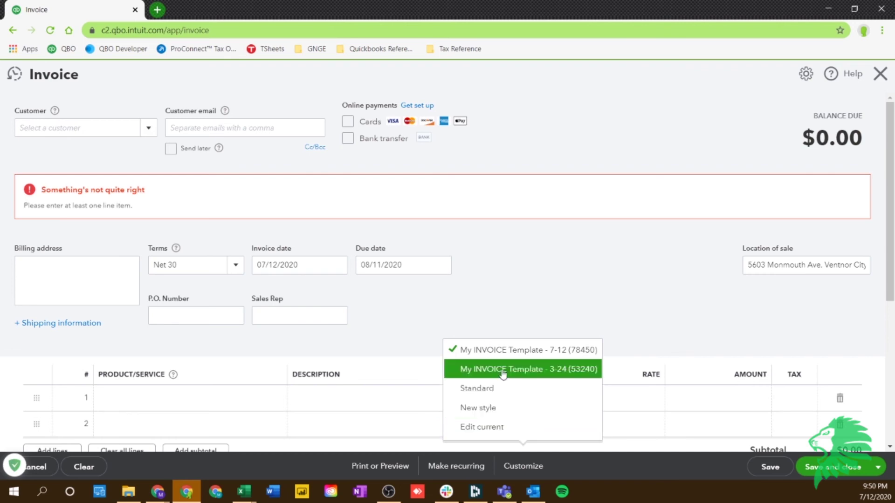
left_click(635, 226)
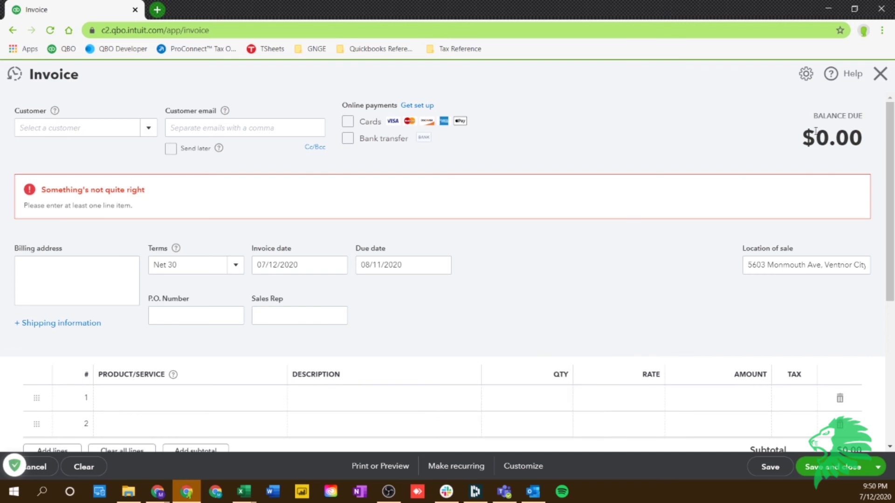
left_click(882, 74)
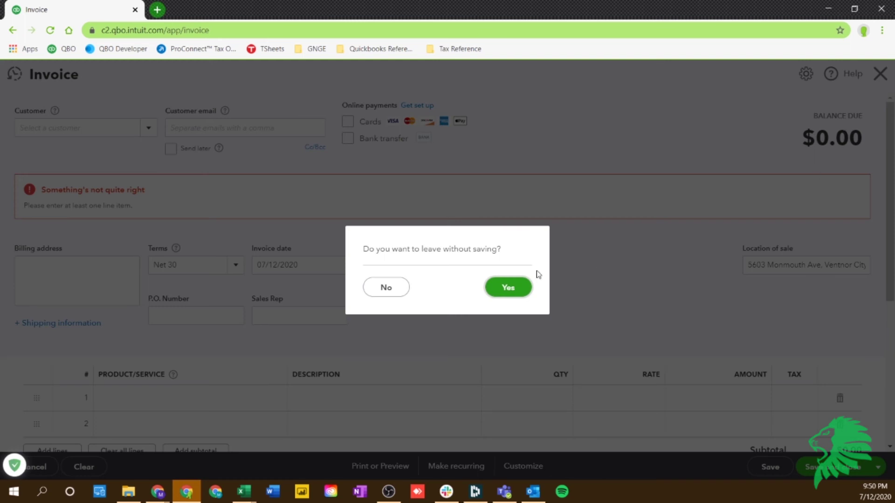
left_click(507, 287)
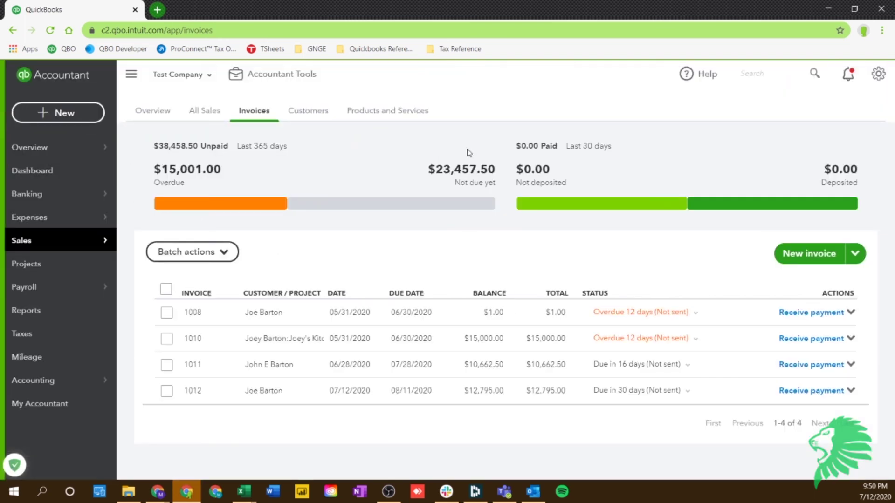
left_click(68, 114)
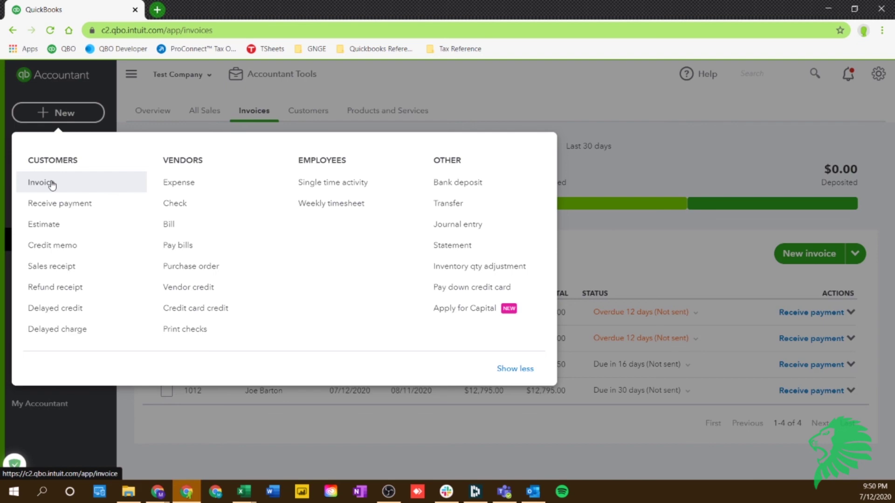
left_click(52, 183)
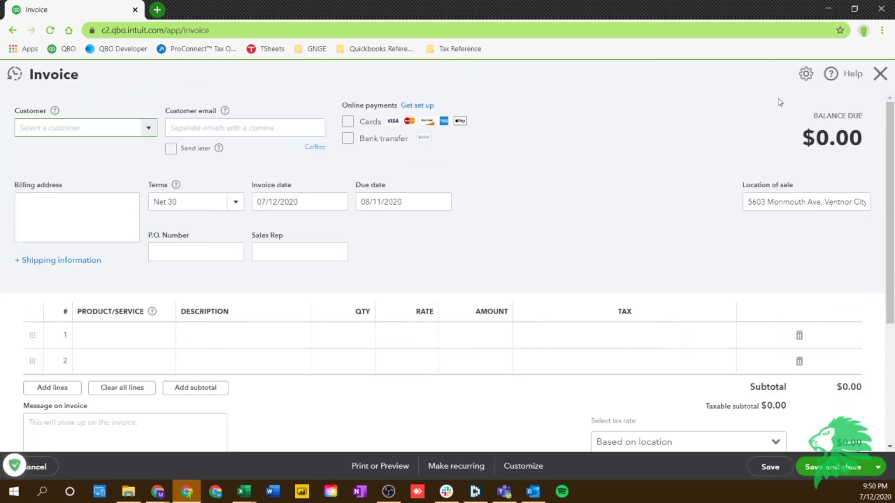
left_click(882, 73)
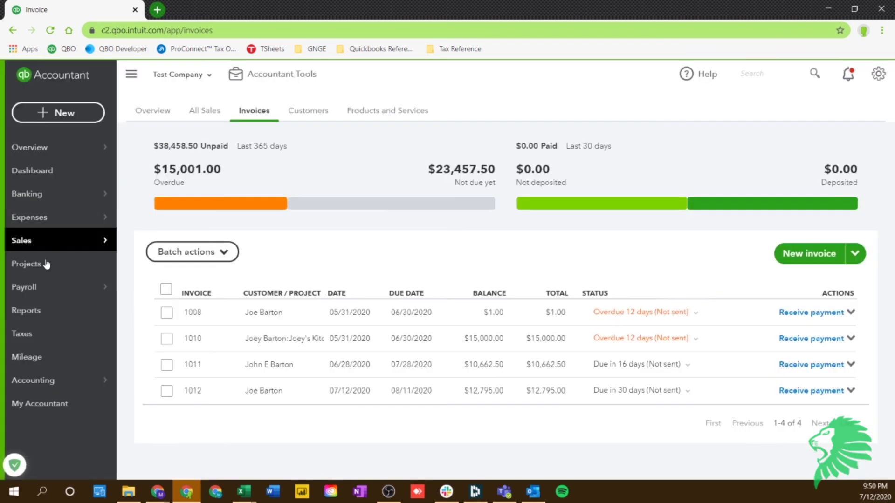
Start an invoice from the first customer's page via New transaction, then close it unsaved
mouse_move(33, 241)
left_click(147, 309)
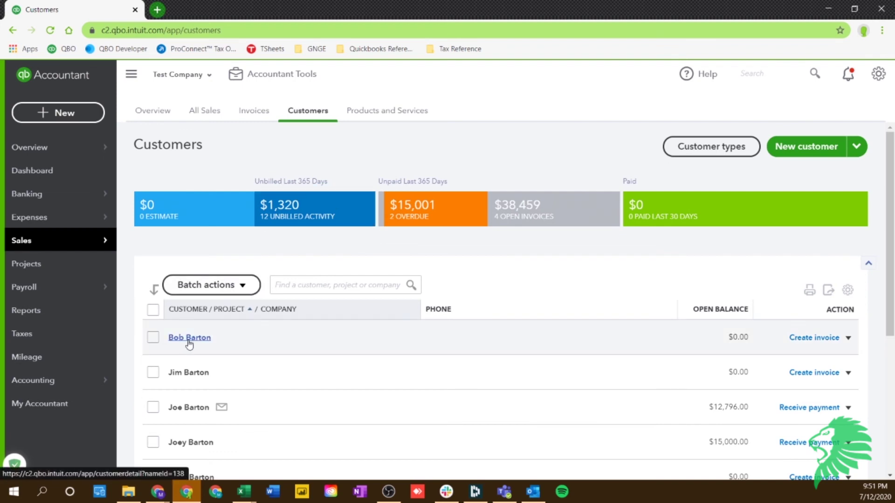
left_click(191, 339)
left_click(852, 139)
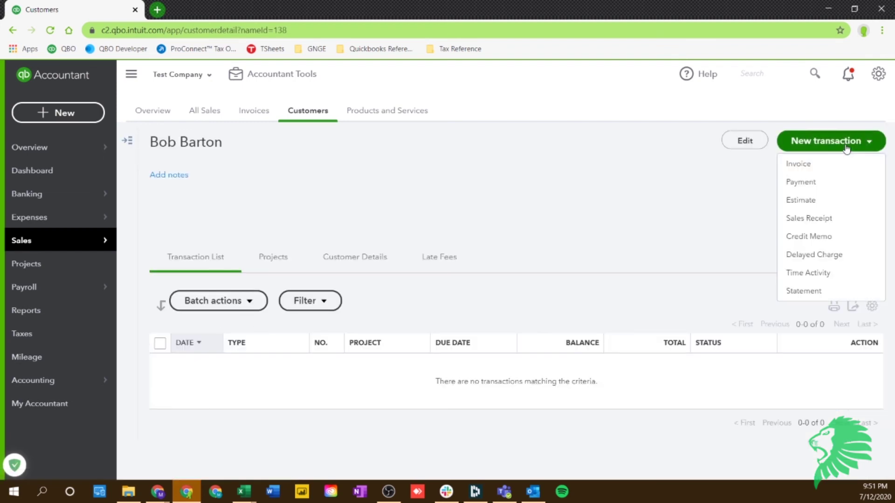
left_click(823, 168)
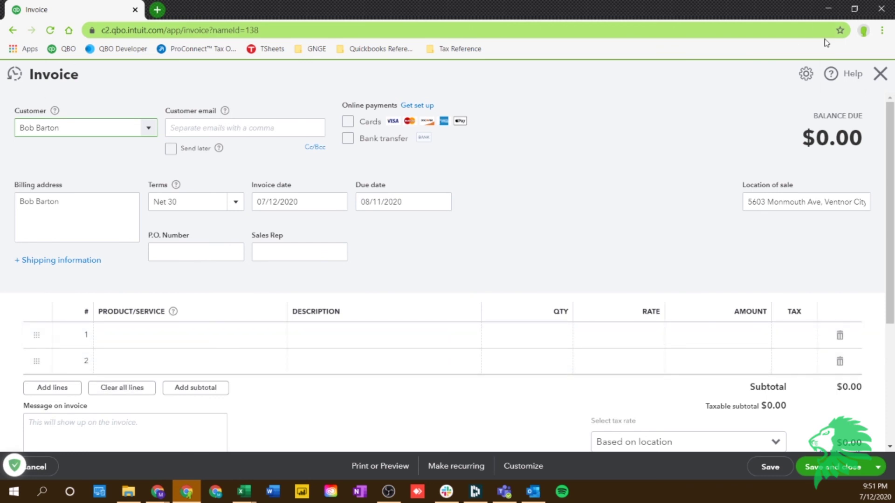
left_click(880, 74)
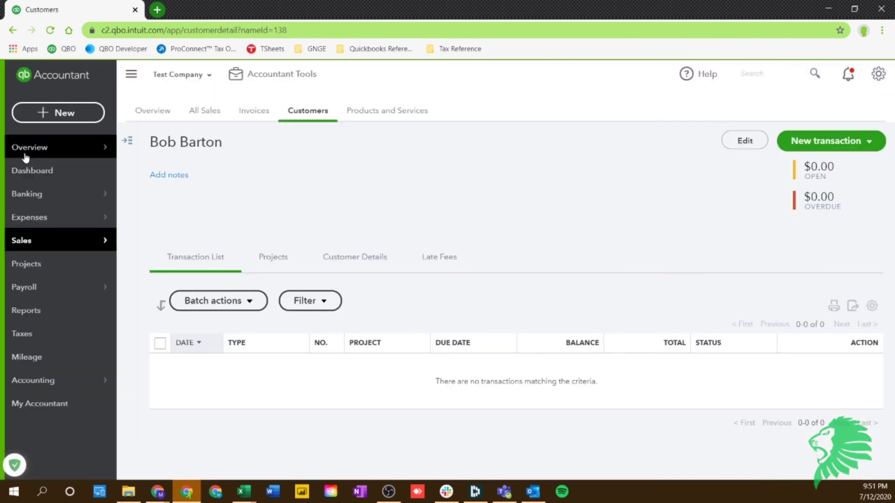